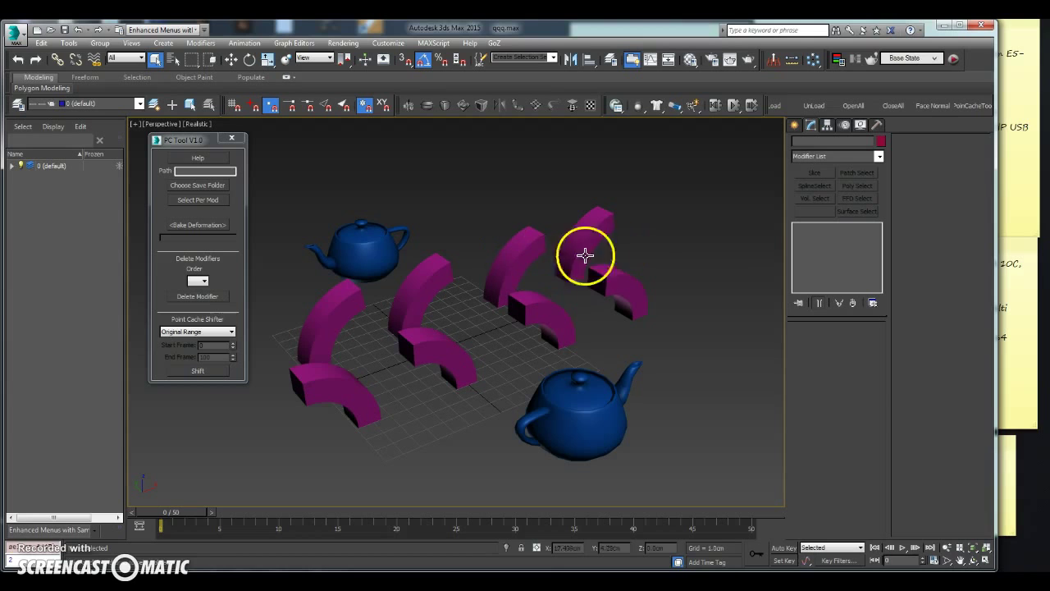
drag(172, 509, 562, 522)
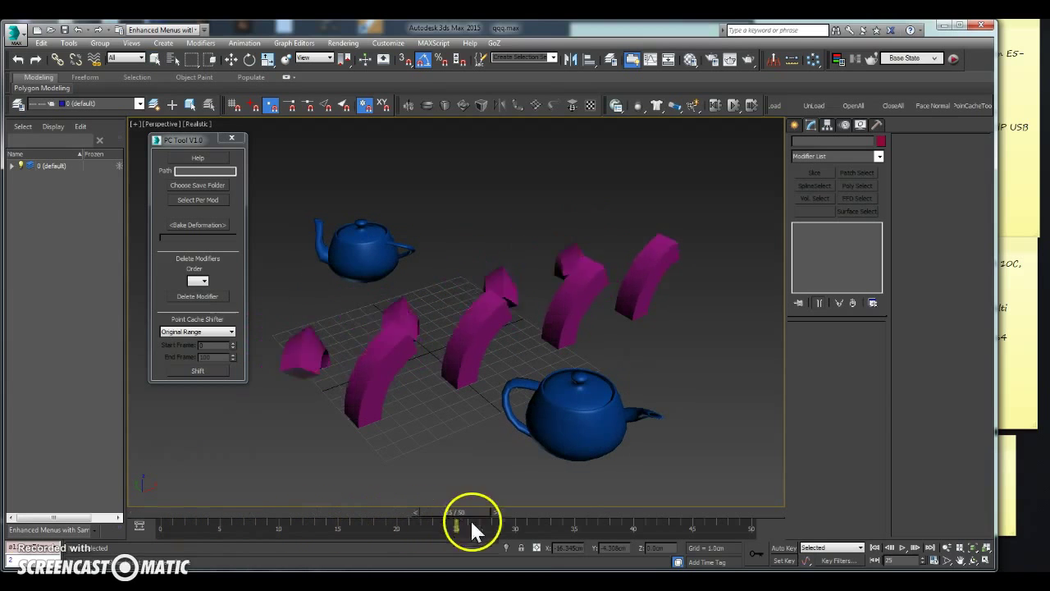
drag(644, 239, 484, 329)
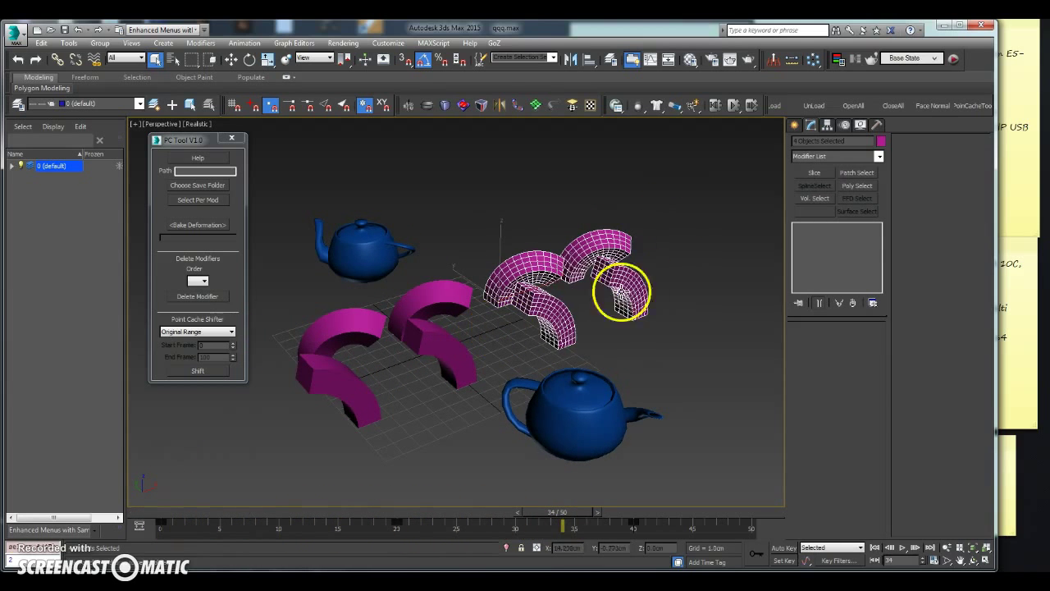
click(642, 283)
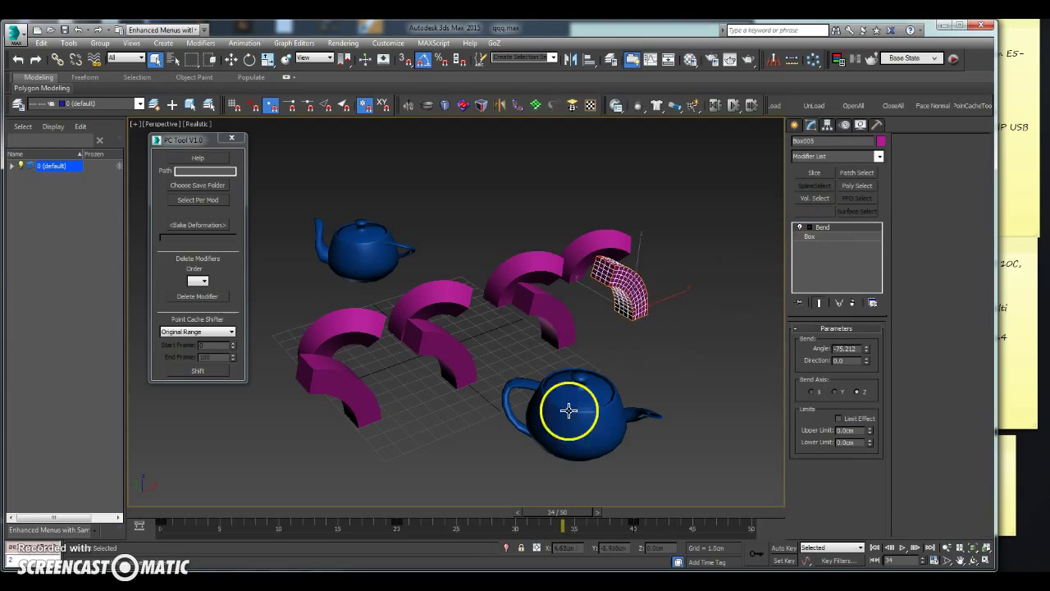
drag(669, 368, 634, 417)
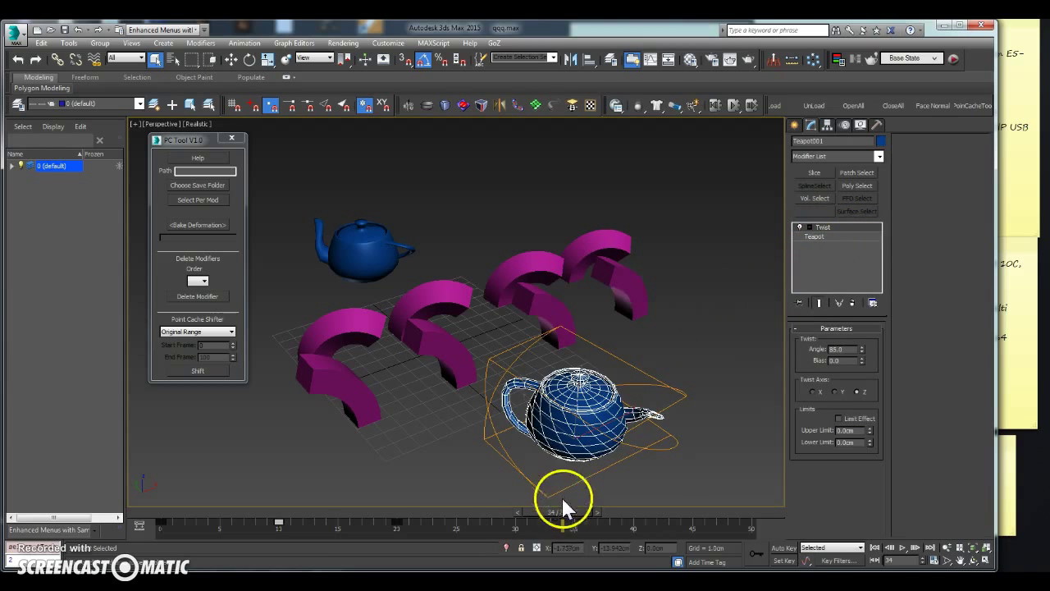
drag(561, 513, 174, 558)
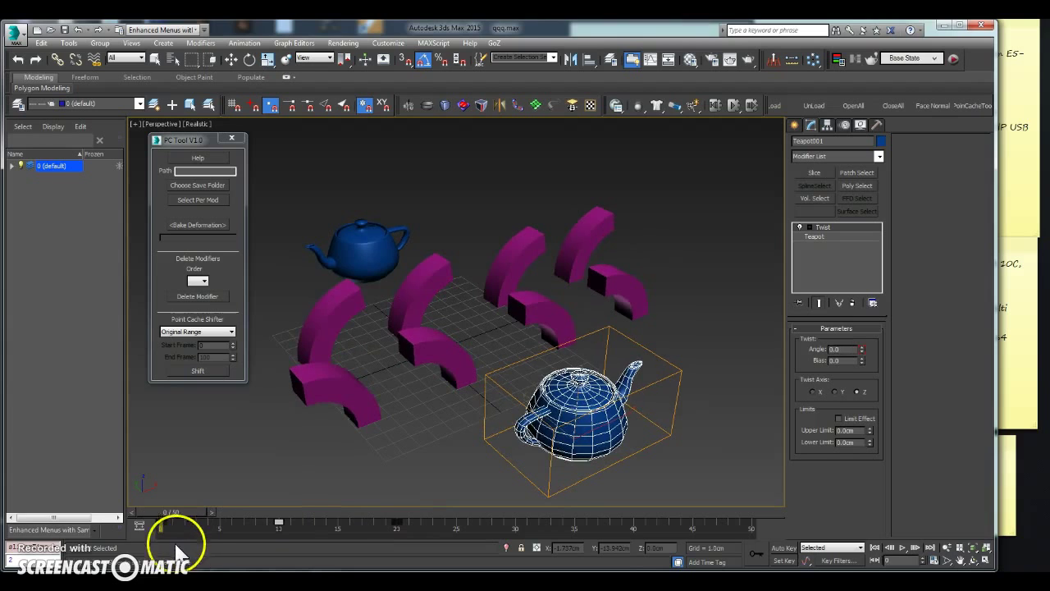
key(q)
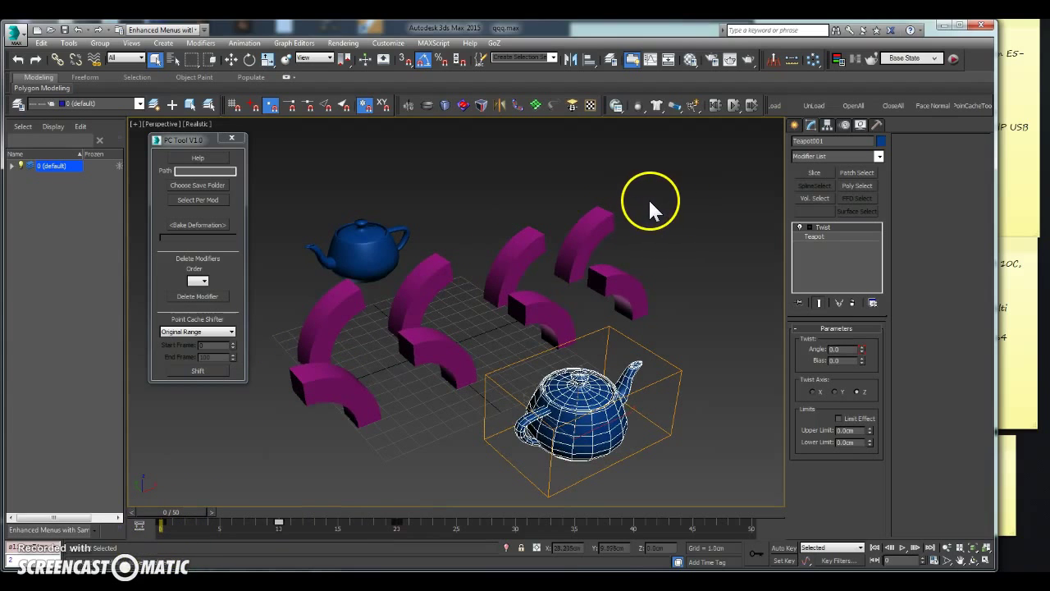
Step: Add a Point Cache modifier above Box006's Bend, cancelling the new cache file save
click(549, 309)
click(879, 157)
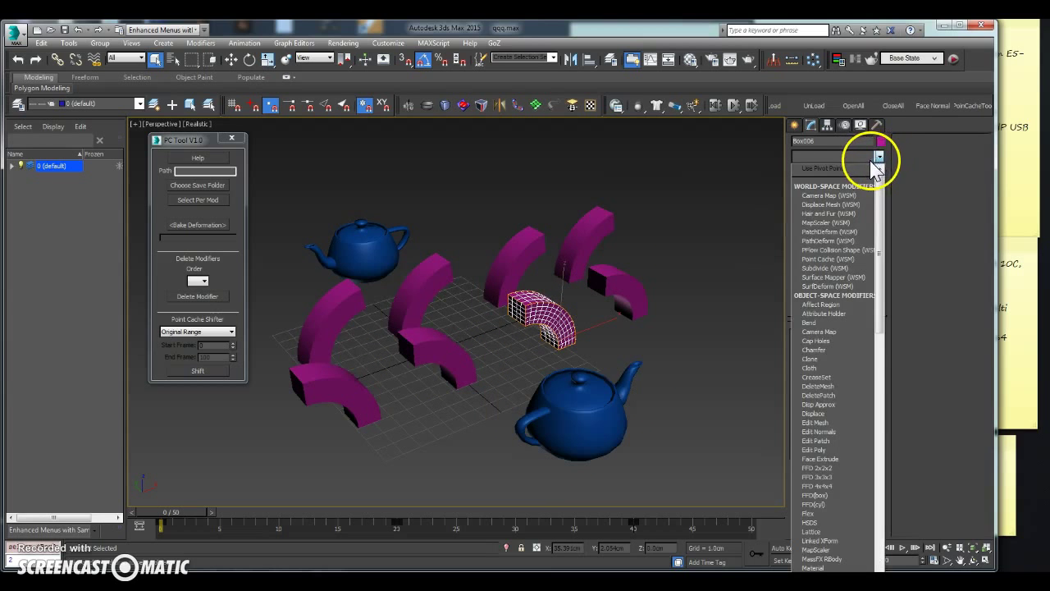
scroll(870, 181, down, 3)
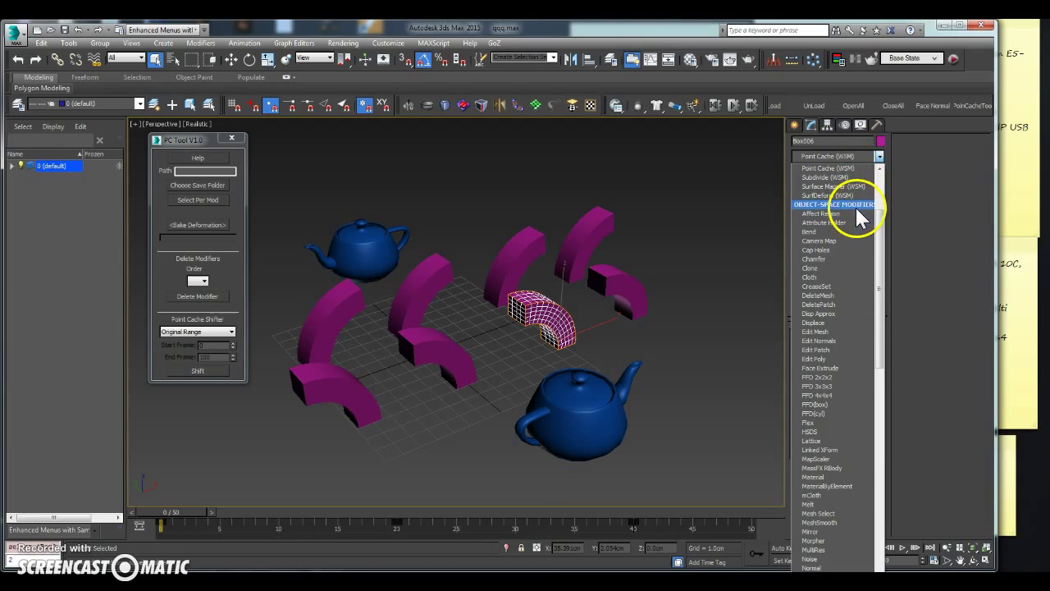
click(838, 166)
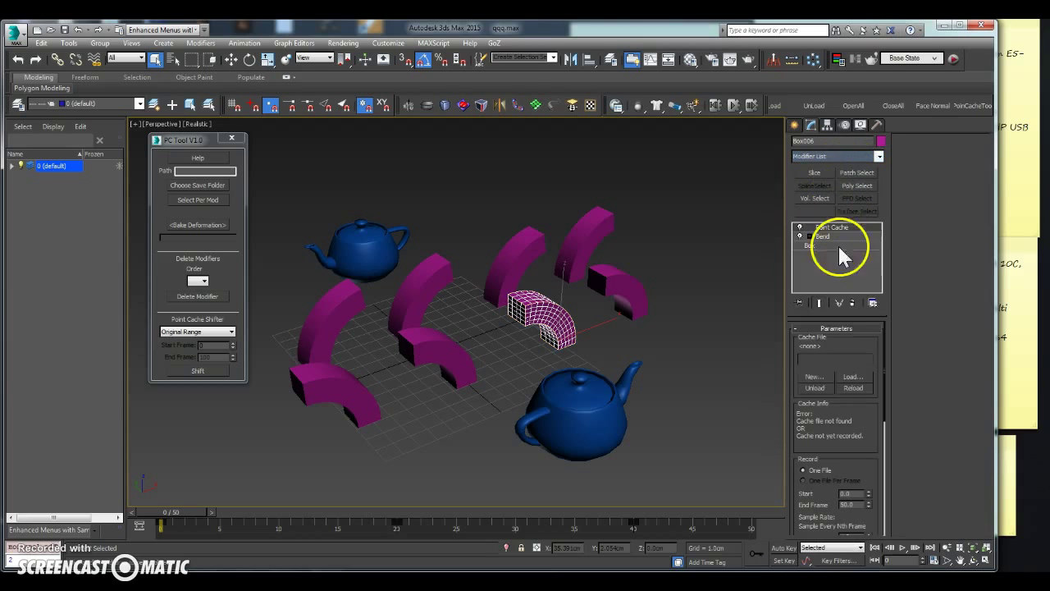
click(824, 378)
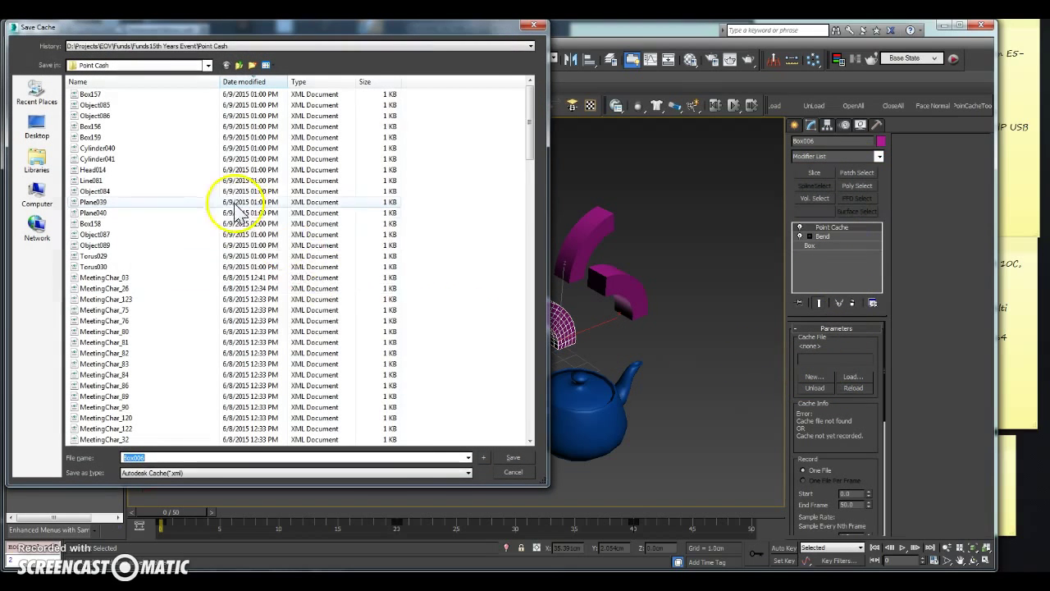
click(514, 475)
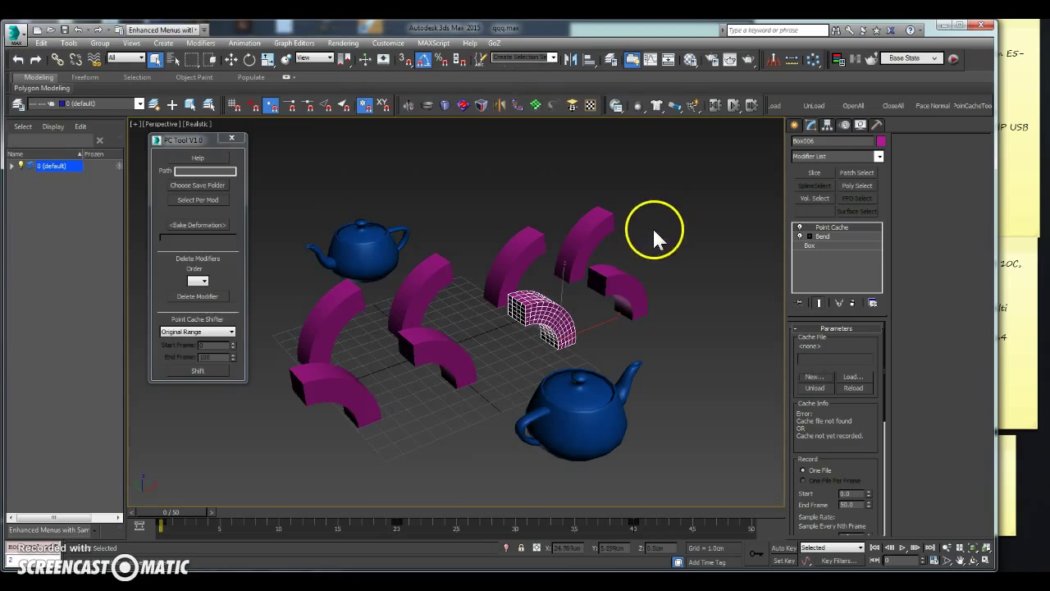
Step: Select all eight arcs and set the PC folder as the cache save location
drag(657, 223, 509, 300)
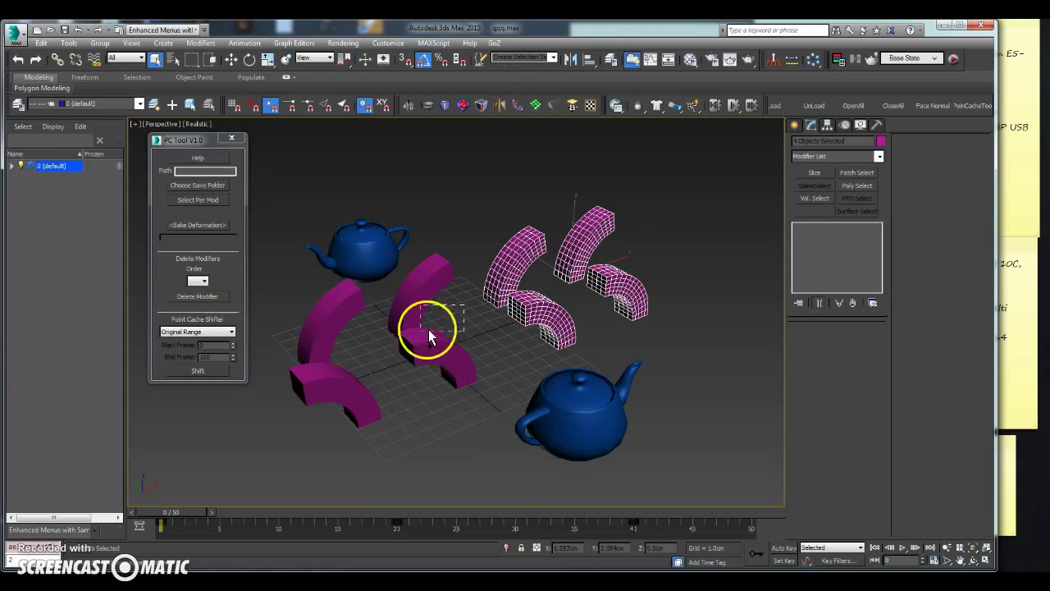
ctrl+drag(421, 333, 369, 331)
ctrl+drag(302, 390, 301, 390)
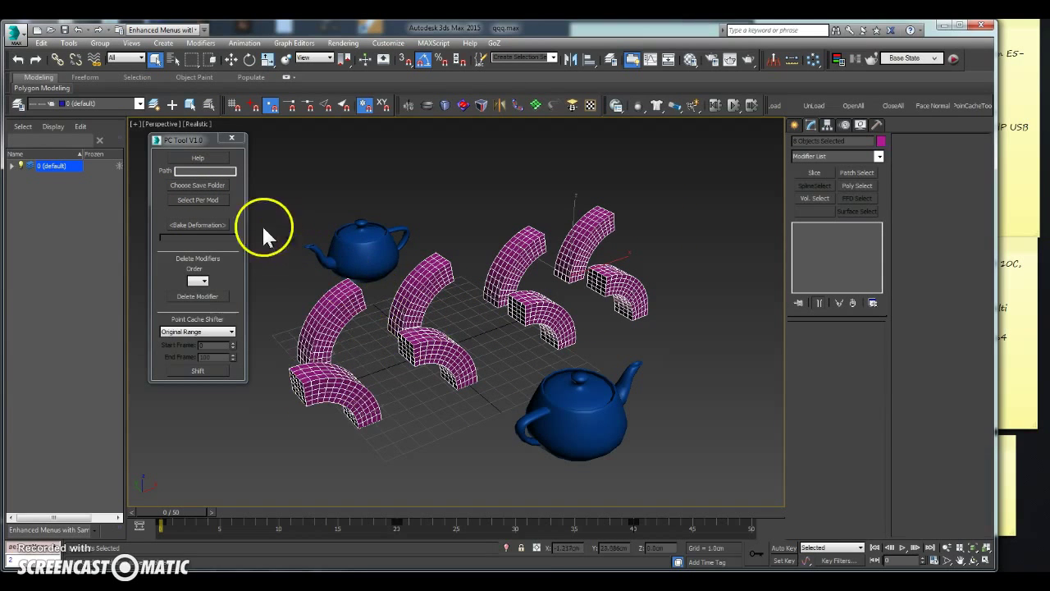
click(203, 186)
click(450, 357)
click(523, 404)
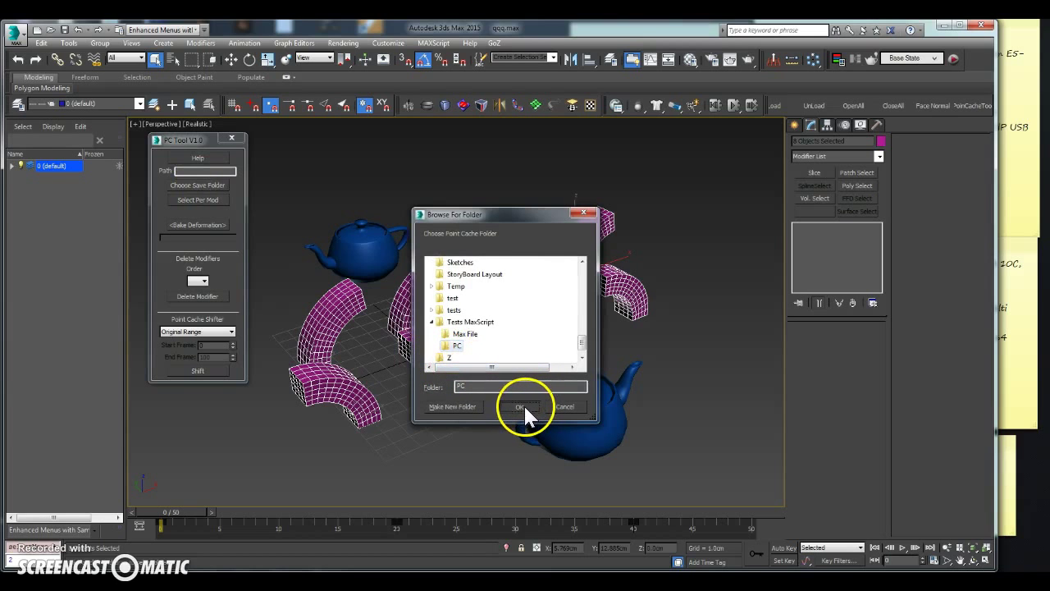
Step: Bake the eight arcs' deformation to point caches and check Box002's PC_Box002.xml cache
click(194, 226)
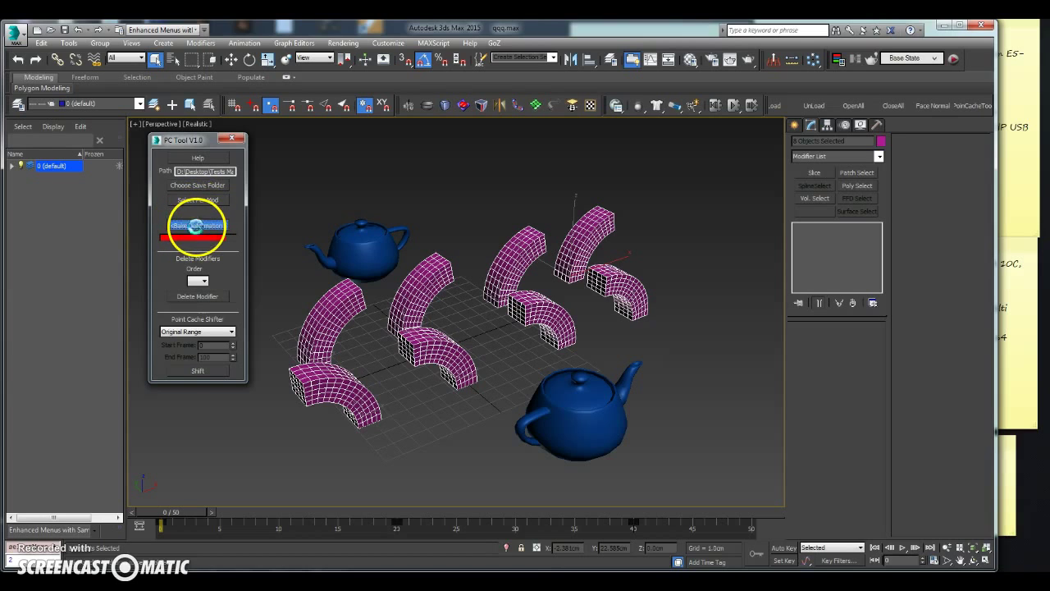
click(564, 353)
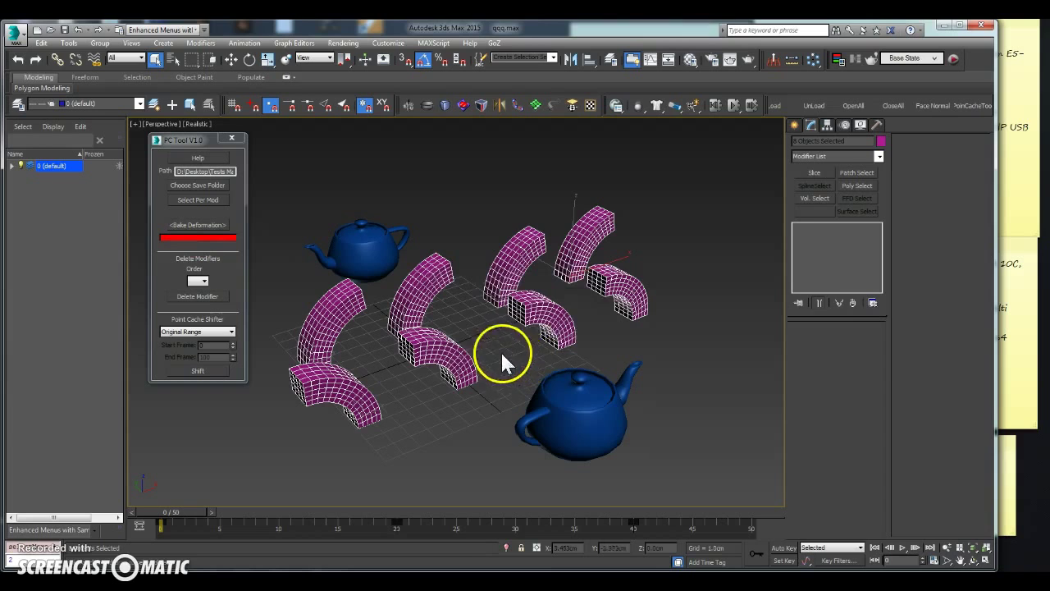
click(495, 361)
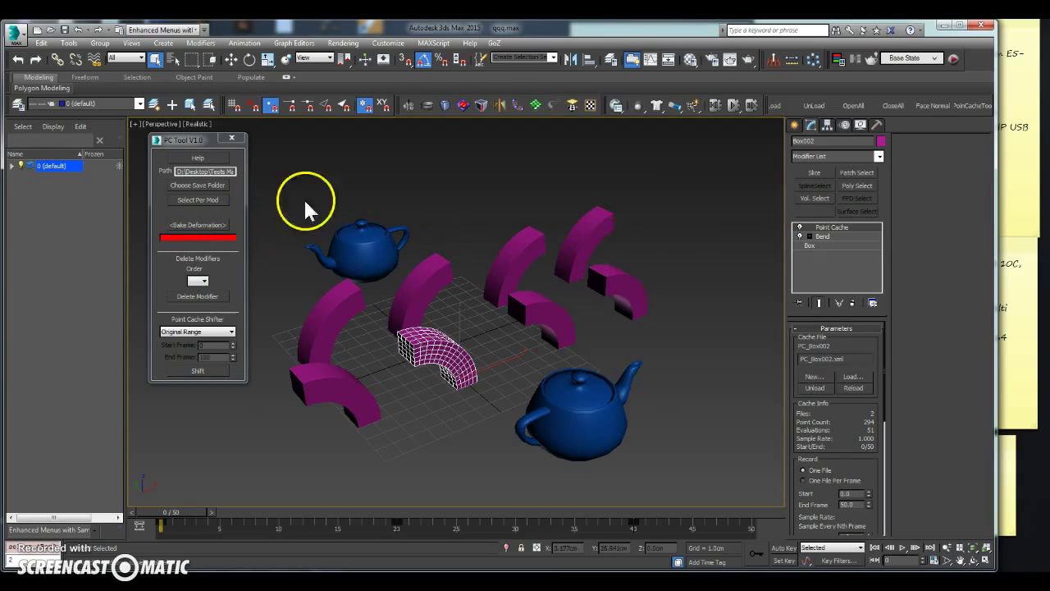
Step: Select all eight bent boxes and set the modifier to delete to order 2
drag(632, 247, 452, 318)
ctrl+drag(323, 368, 235, 317)
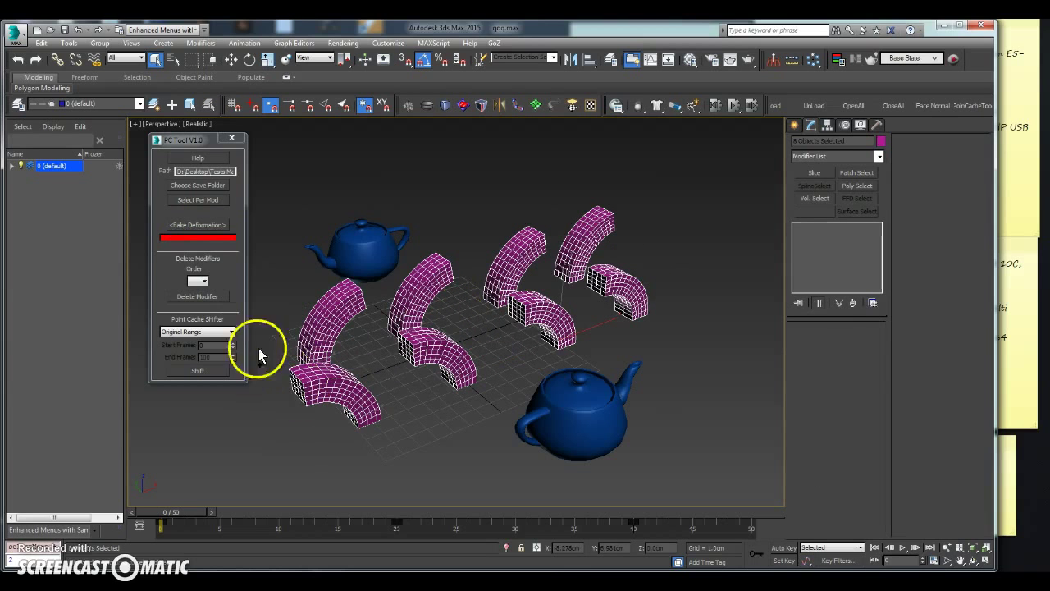
click(201, 279)
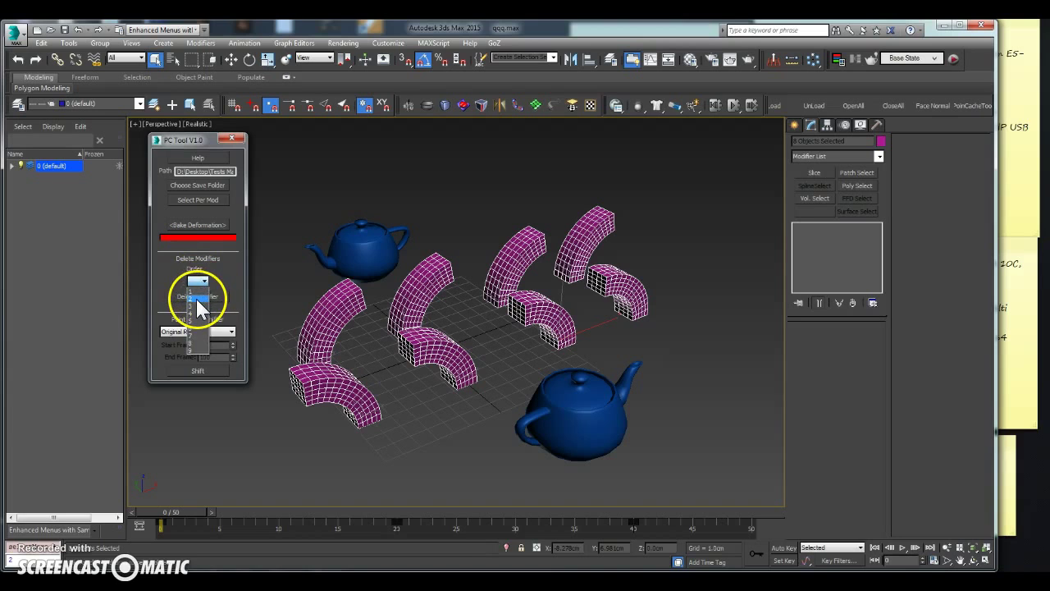
click(196, 300)
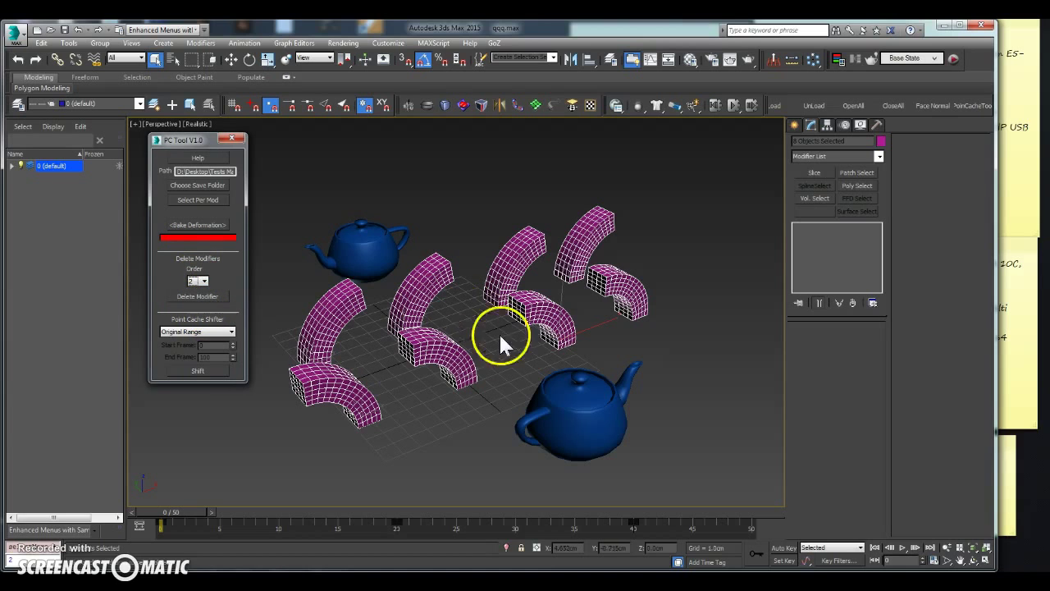
click(461, 362)
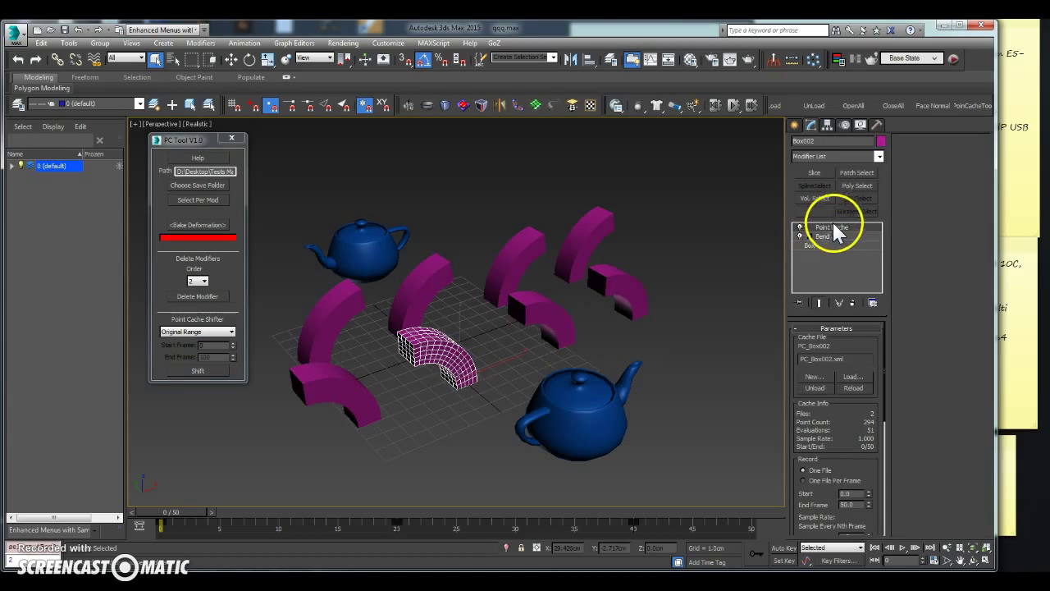
Step: Delete the Bend modifier from all eight boxes, leaving Box002 with only Point Cache
drag(648, 271, 273, 375)
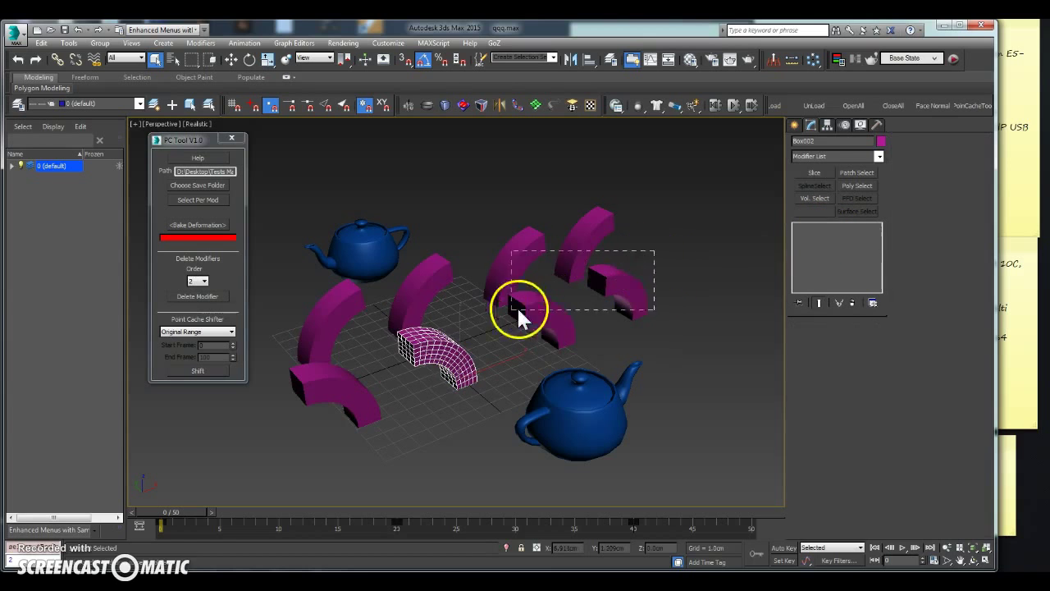
click(208, 297)
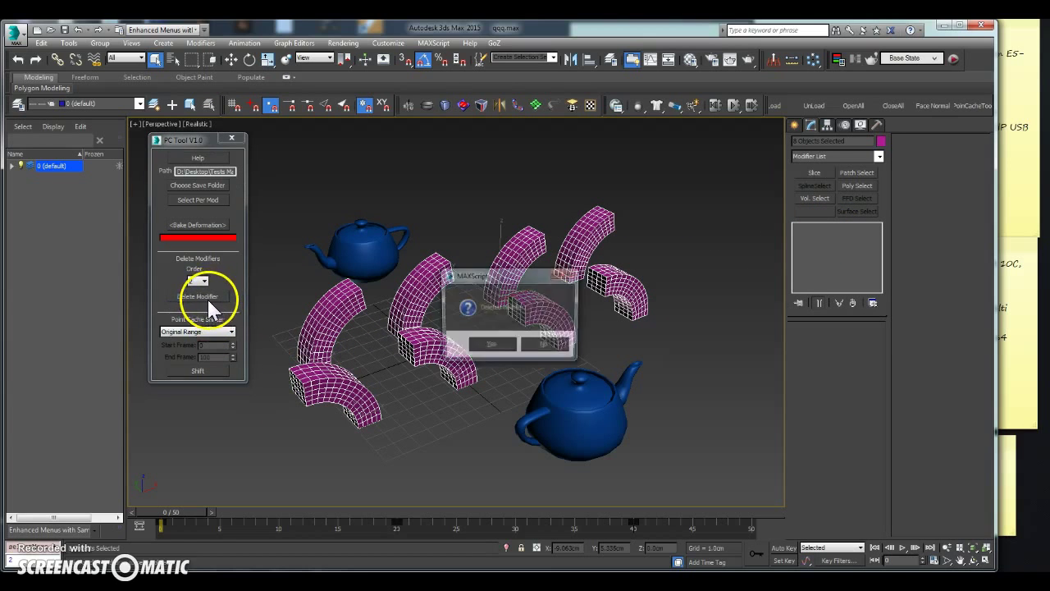
click(480, 344)
click(463, 334)
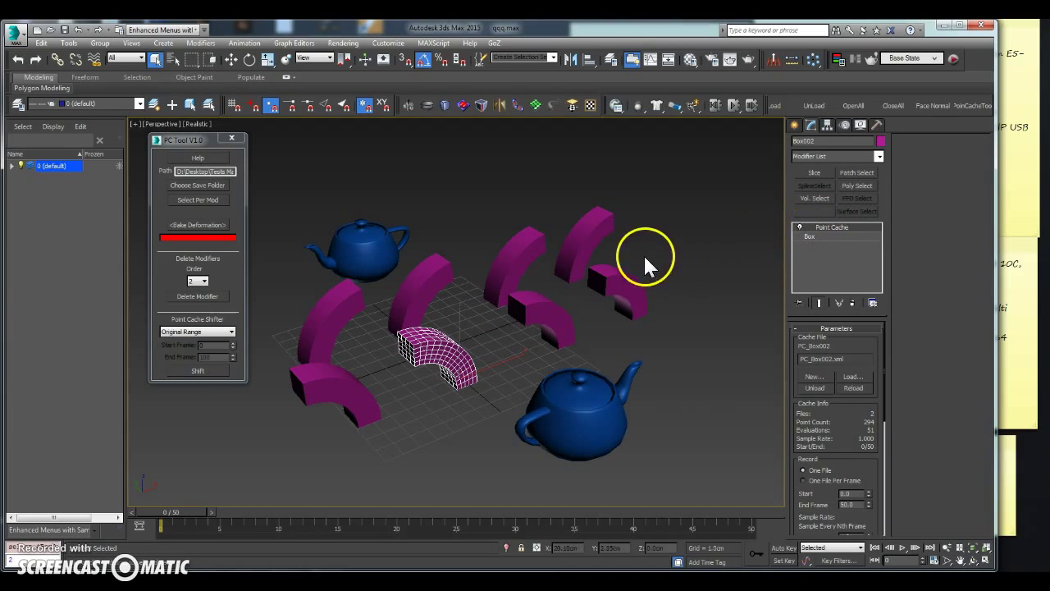
Step: Preview the cached animation and extend the timeline to frame 137
drag(645, 254, 474, 324)
mouse_move(177, 511)
mouse_down()
mouse_move(690, 500)
mouse_move(210, 532)
mouse_move(638, 521)
mouse_move(633, 534)
mouse_move(288, 526)
mouse_move(204, 544)
mouse_move(160, 534)
mouse_up()
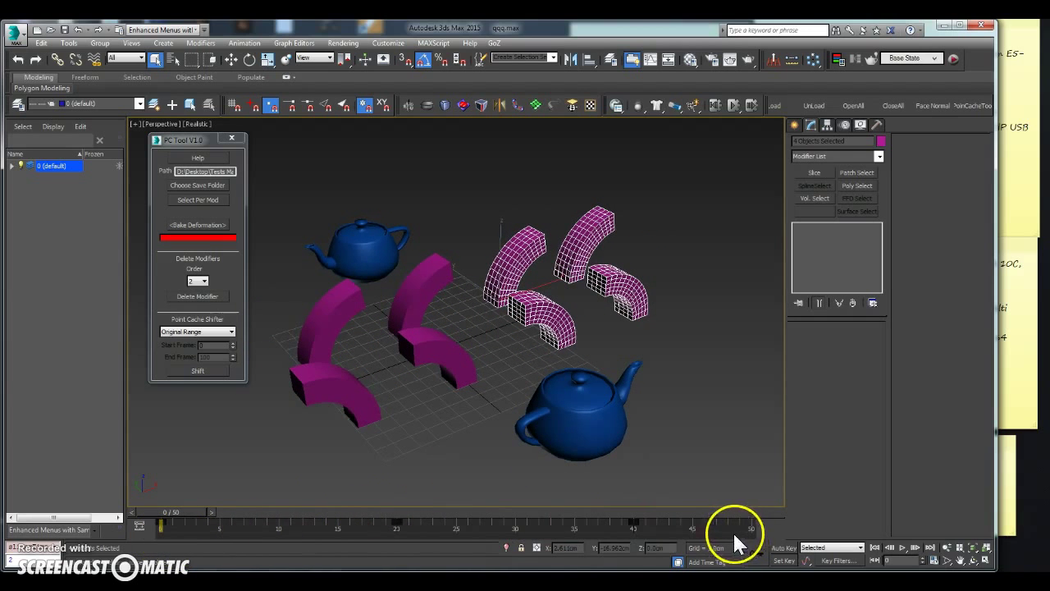
mouse_move(733, 530)
ctrl+alt+right_down()
mouse_move(391, 511)
mouse_move(536, 534)
ctrl+alt+right_up()
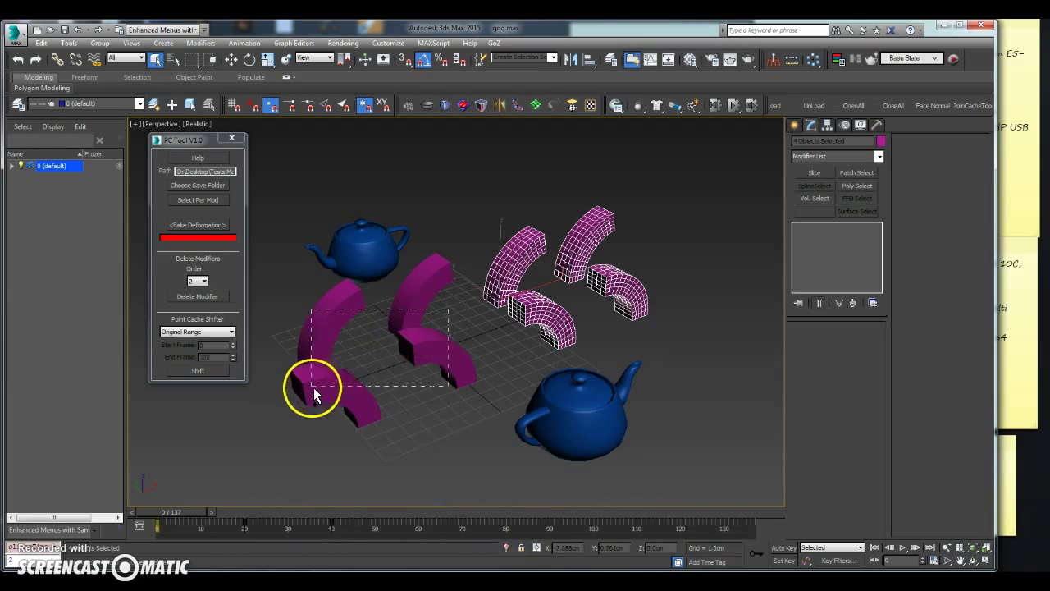
Step: Shift all eight boxes' point caches to Custom Start frame 50 and scrub to check
ctrl+drag(399, 333, 312, 382)
click(209, 333)
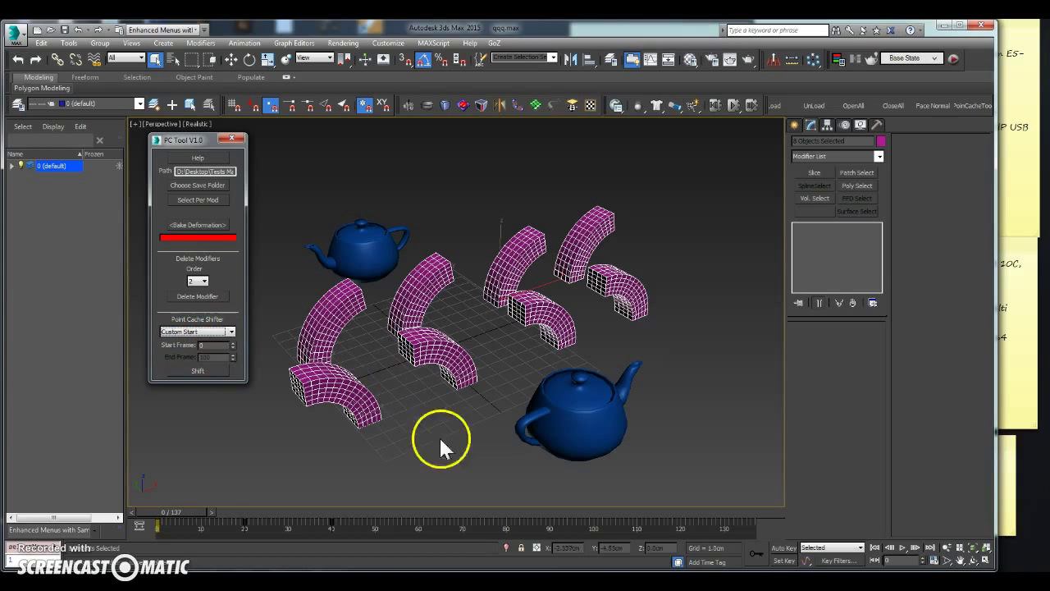
click(203, 345)
text(50)
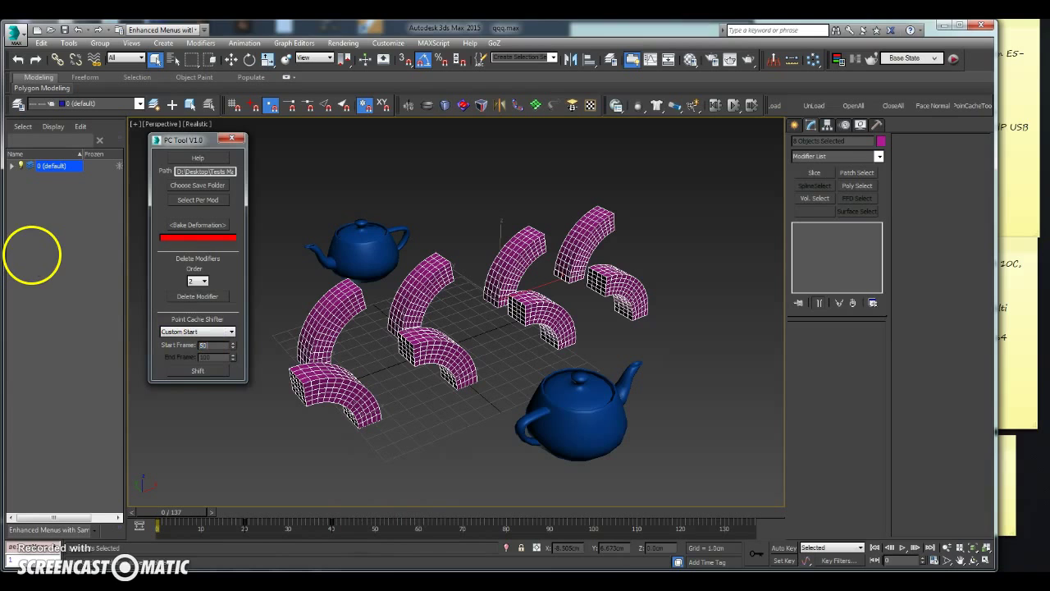
click(199, 370)
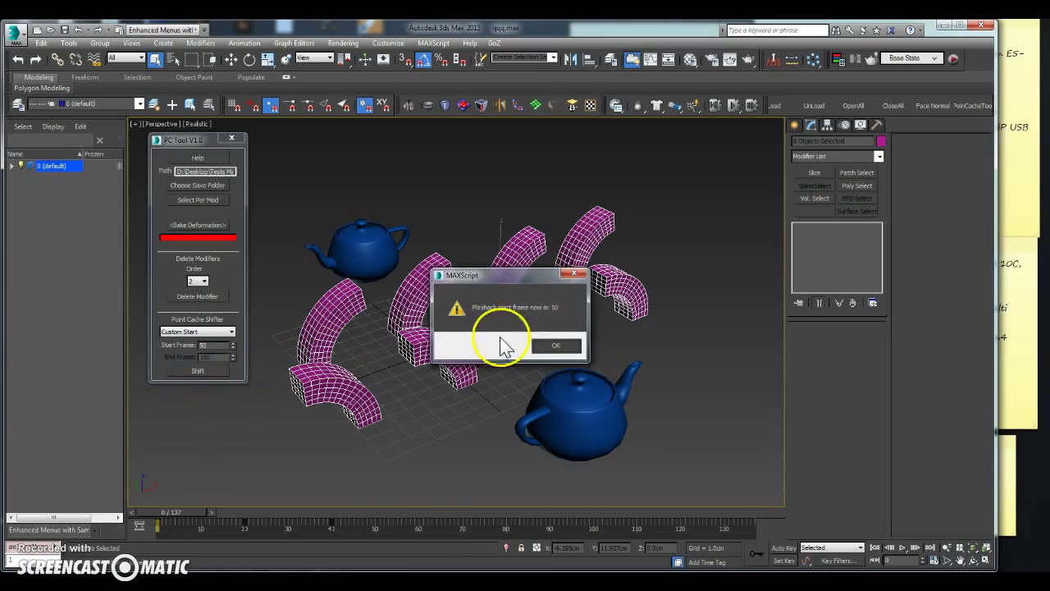
click(542, 345)
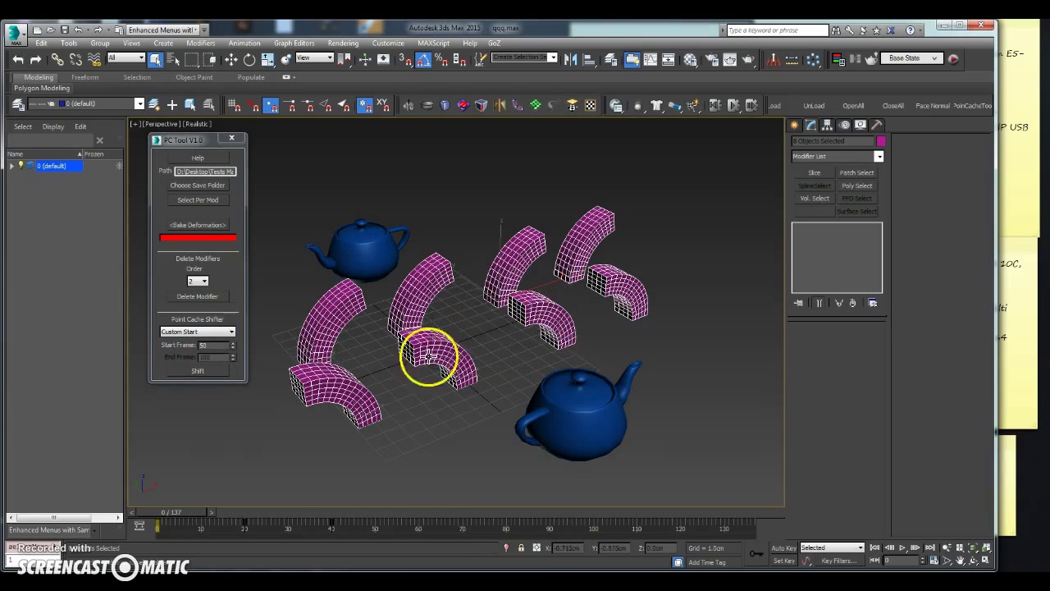
mouse_move(189, 513)
mouse_down()
mouse_move(542, 512)
mouse_move(344, 514)
mouse_up()
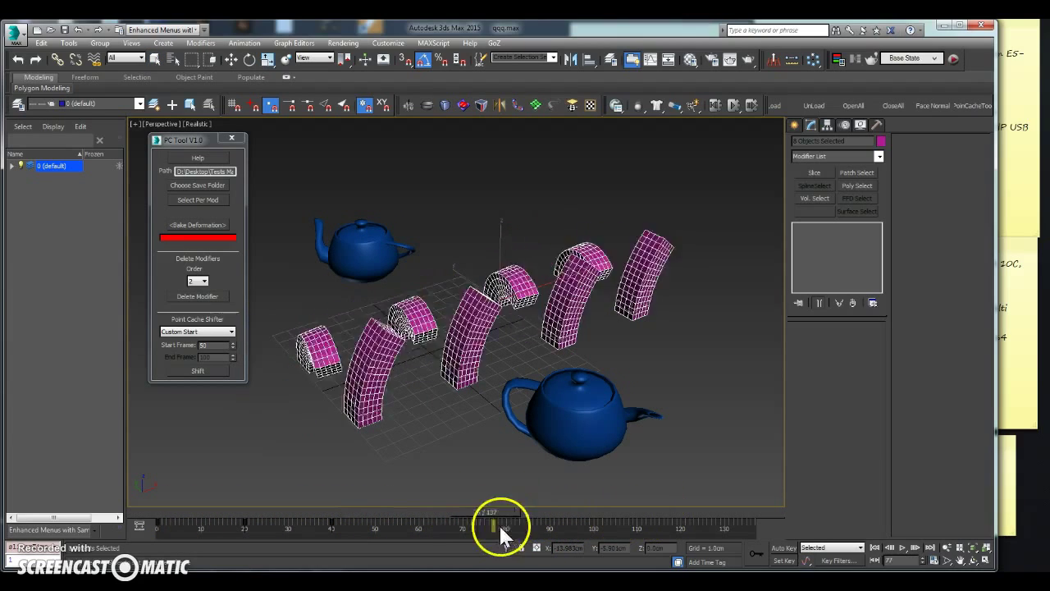
Step: Shift the eight caches over a Custom Range of frames 25 to 100 and verify timing
click(200, 332)
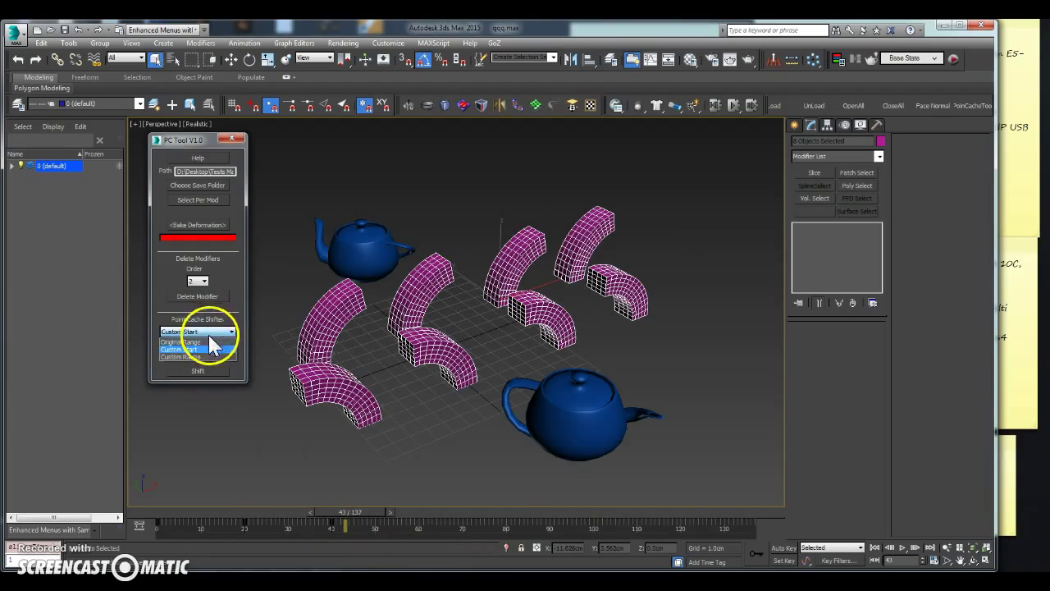
click(207, 352)
double_click(209, 344)
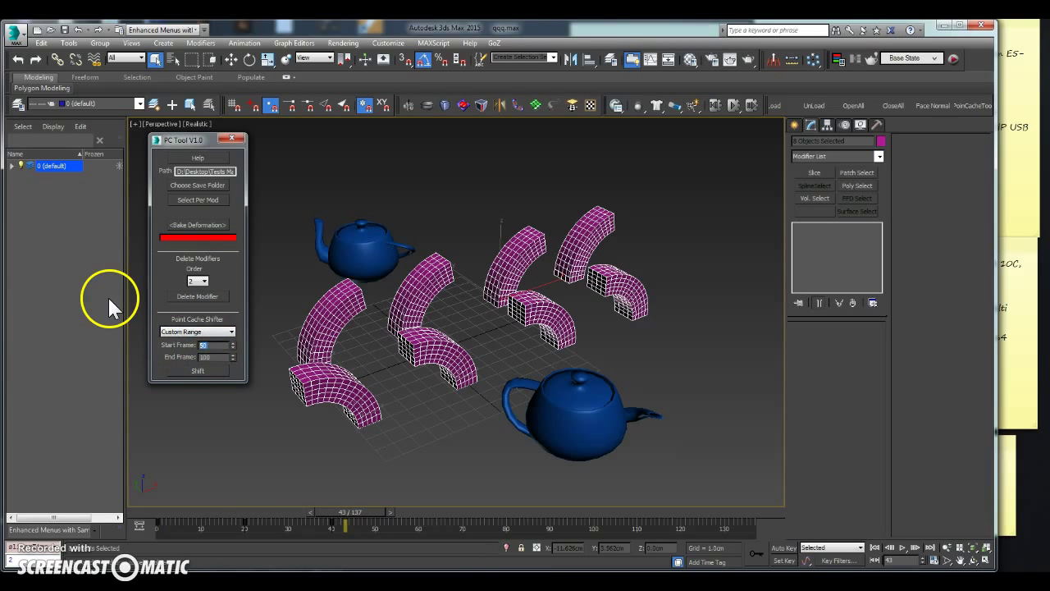
click(174, 368)
click(202, 359)
text(150)
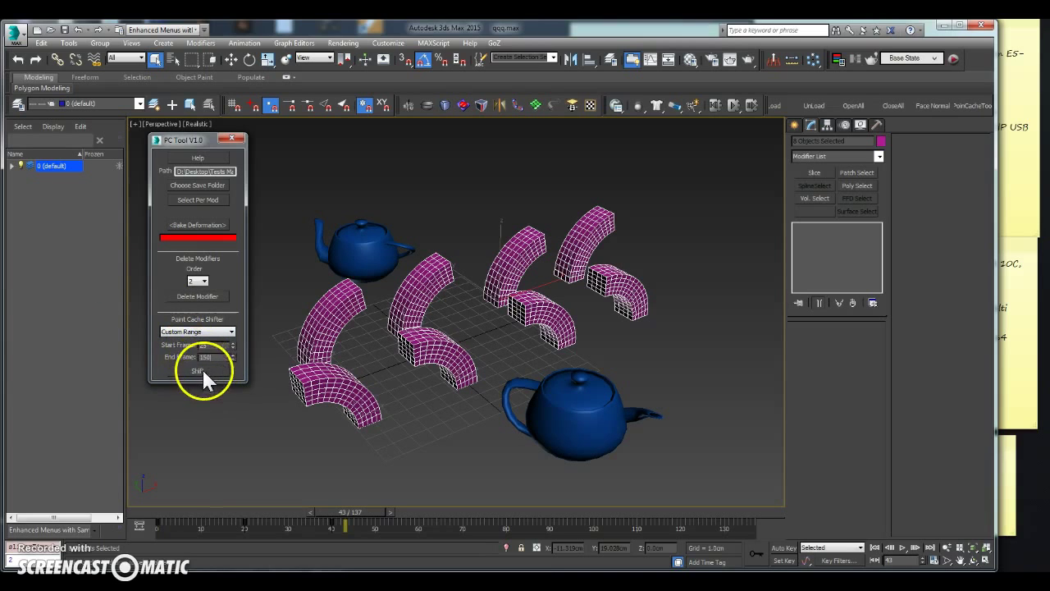
click(200, 371)
click(556, 340)
mouse_move(352, 512)
mouse_down()
mouse_move(305, 517)
mouse_move(741, 497)
mouse_move(534, 533)
mouse_move(269, 526)
mouse_up()
key(q)
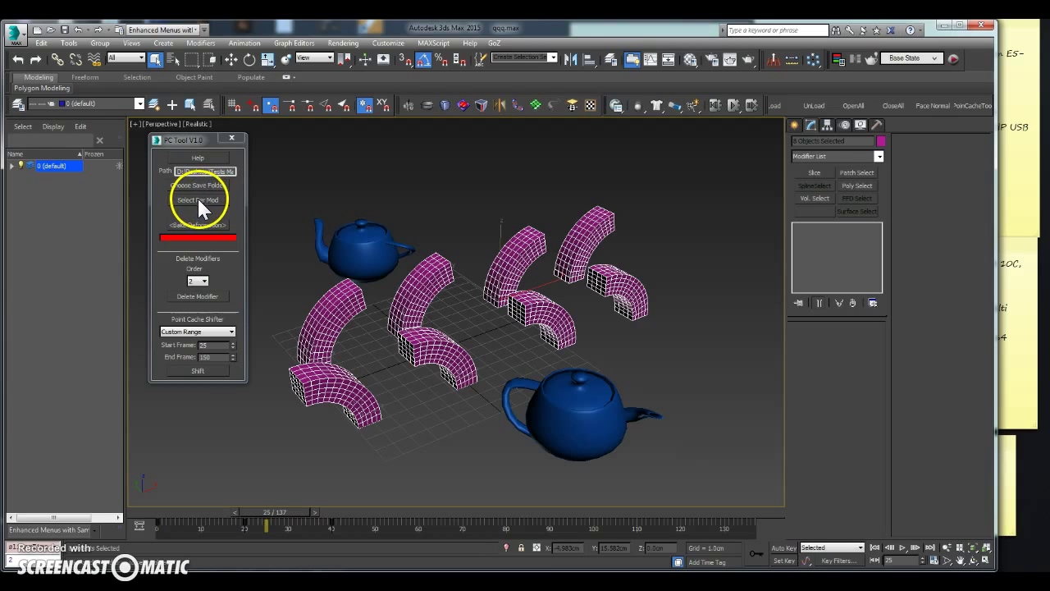
Step: Select both teapots by their Twist modifier and bake their point cache files
click(198, 199)
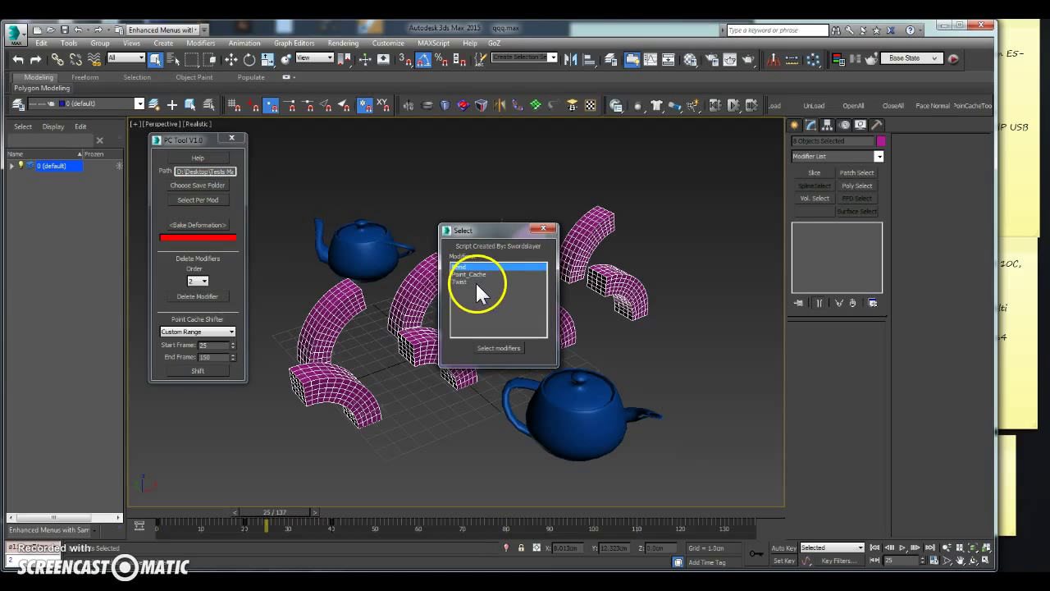
click(469, 281)
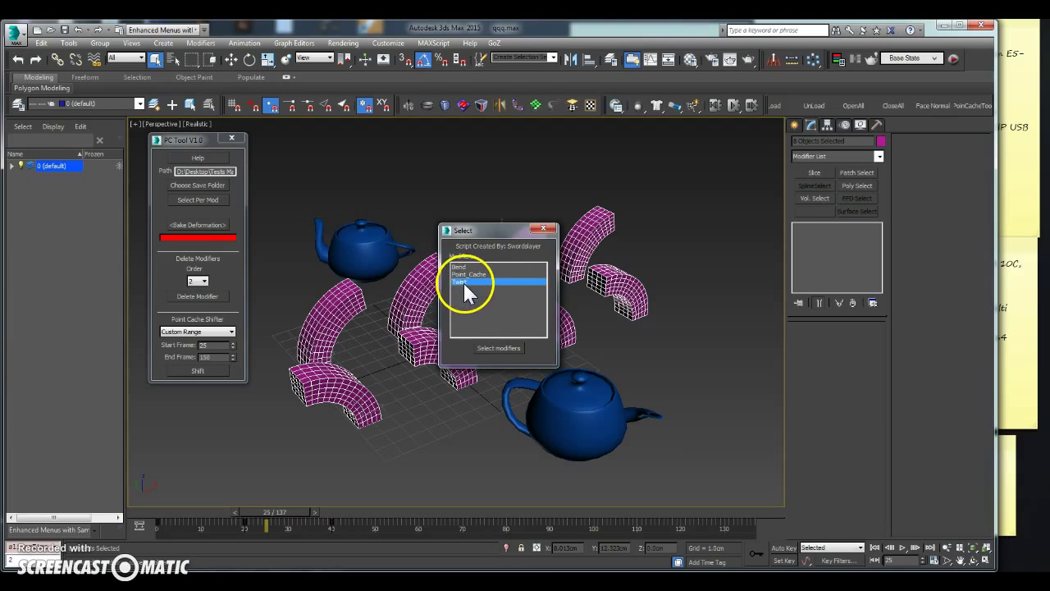
click(491, 346)
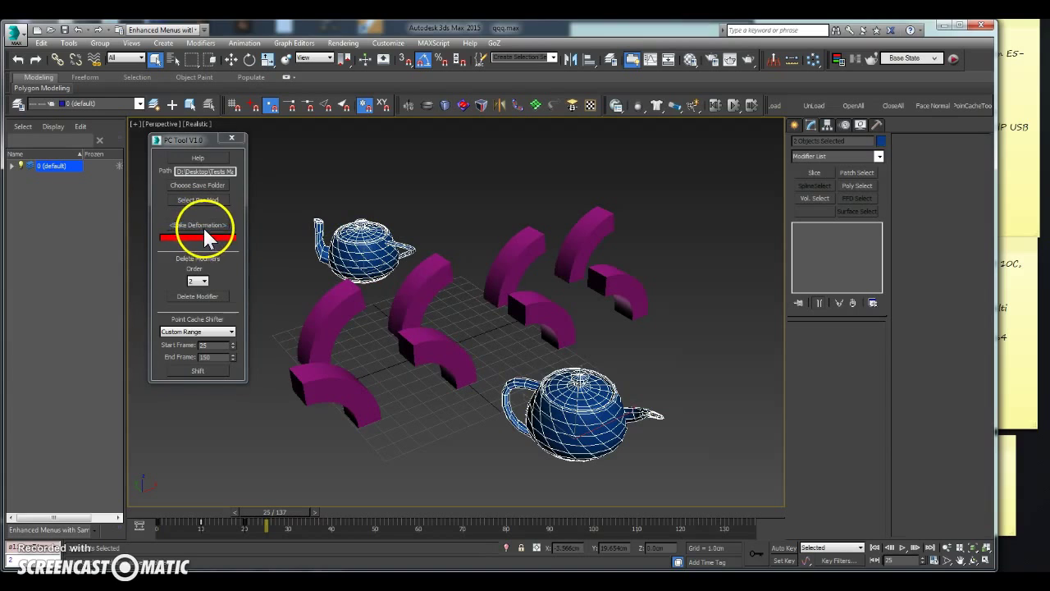
click(565, 348)
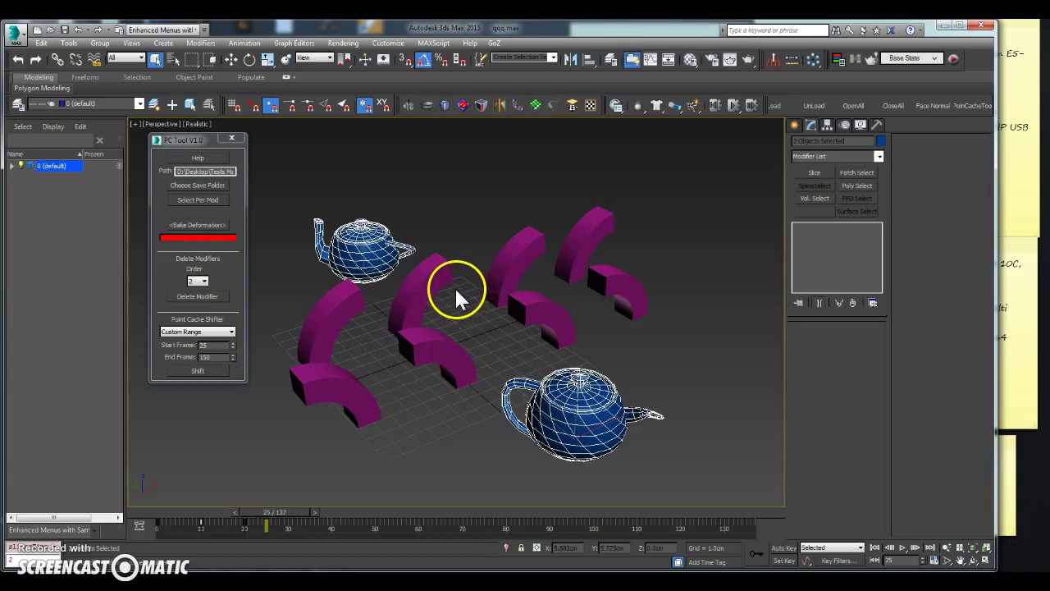
Step: Open Scene 15_Final Rigging.max without saving, accepting gamma settings and skipping missing files
click(16, 35)
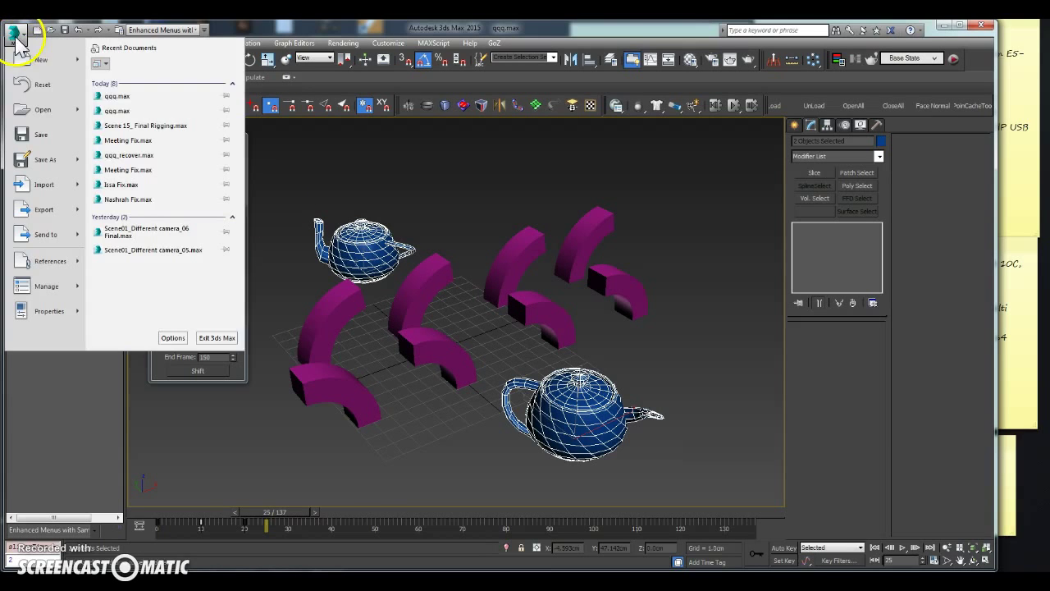
click(134, 125)
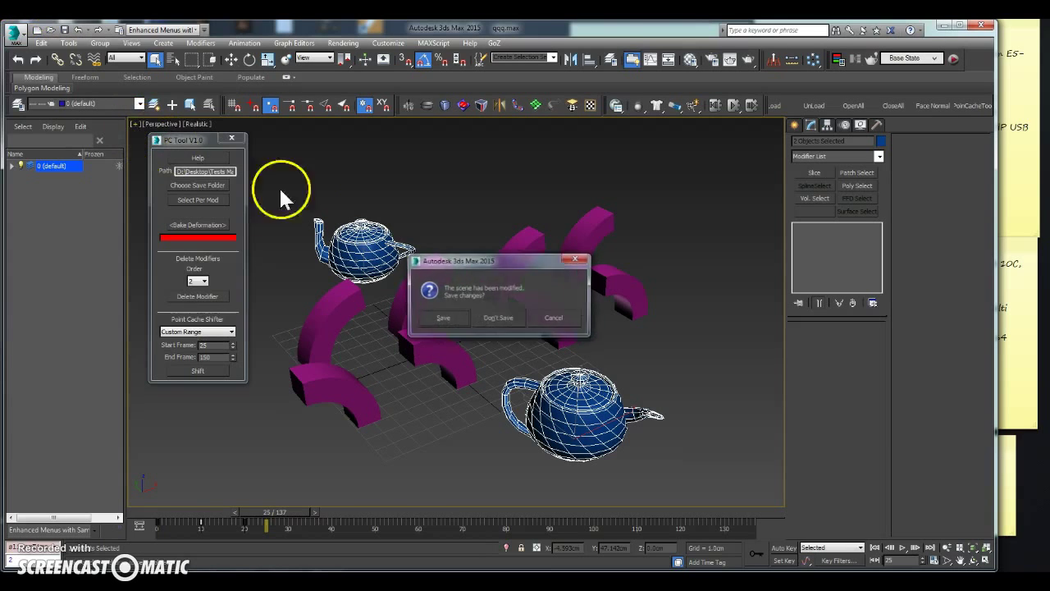
click(483, 320)
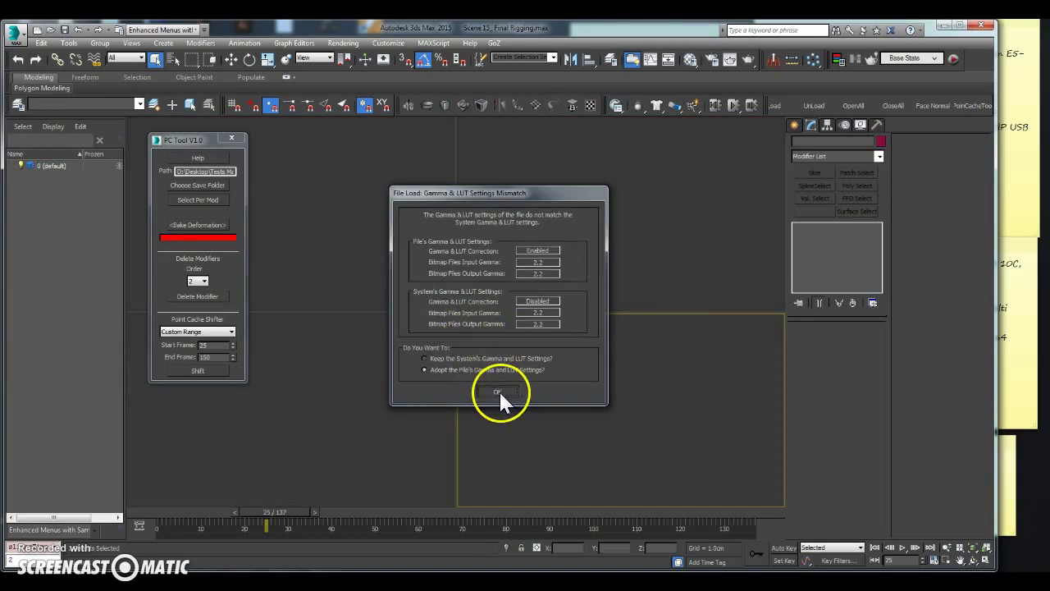
click(499, 394)
click(493, 350)
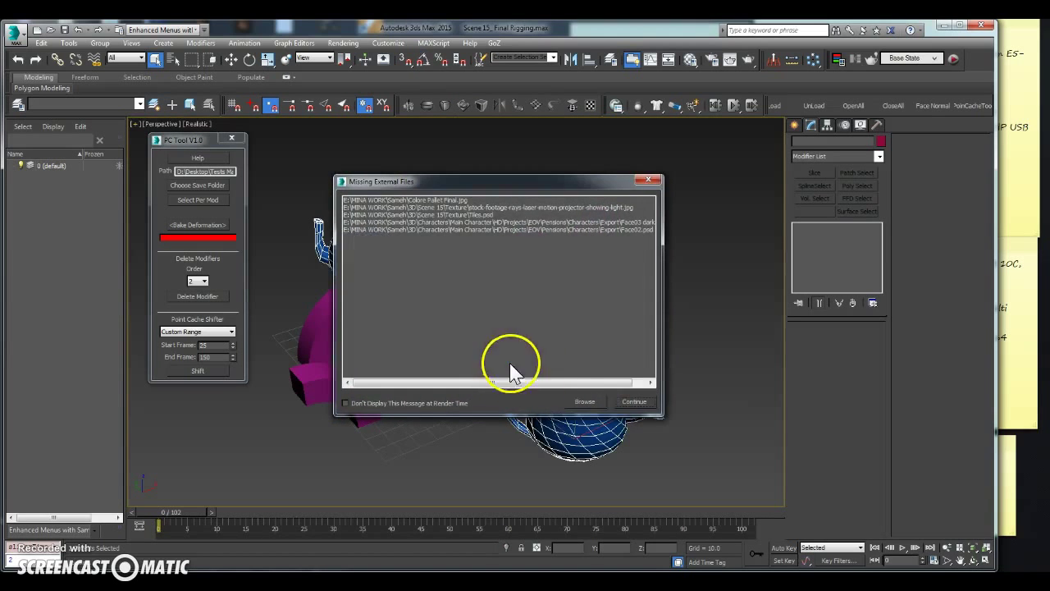
click(626, 402)
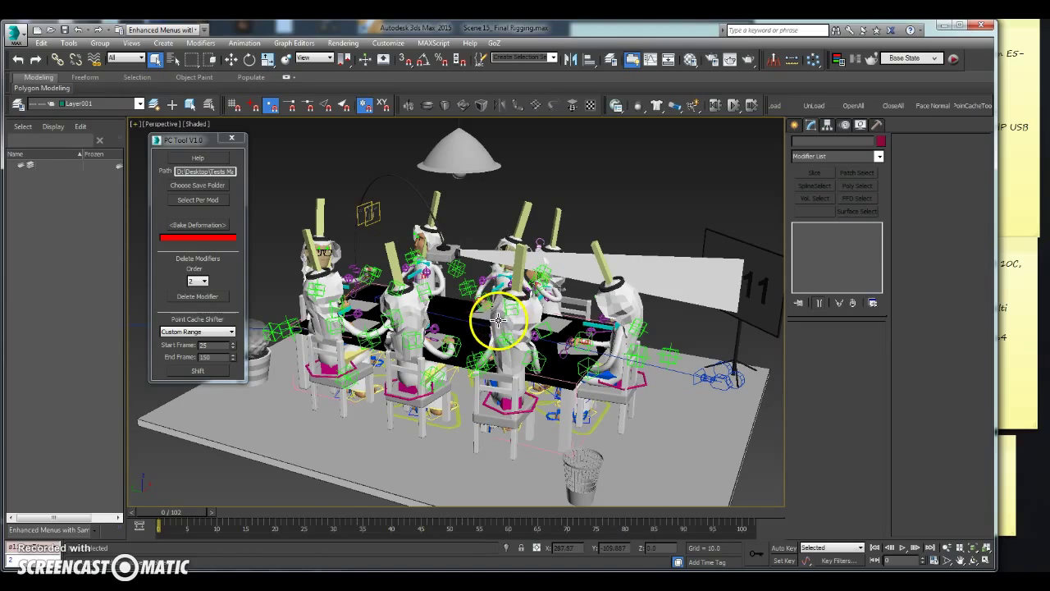
Step: Select a seated character's Skin-modified mesh and reopen a fresh PC Tool
click(498, 321)
mouse_move(459, 309)
alt+middle_down()
mouse_move(471, 330)
mouse_move(443, 341)
mouse_move(485, 321)
alt+middle_up()
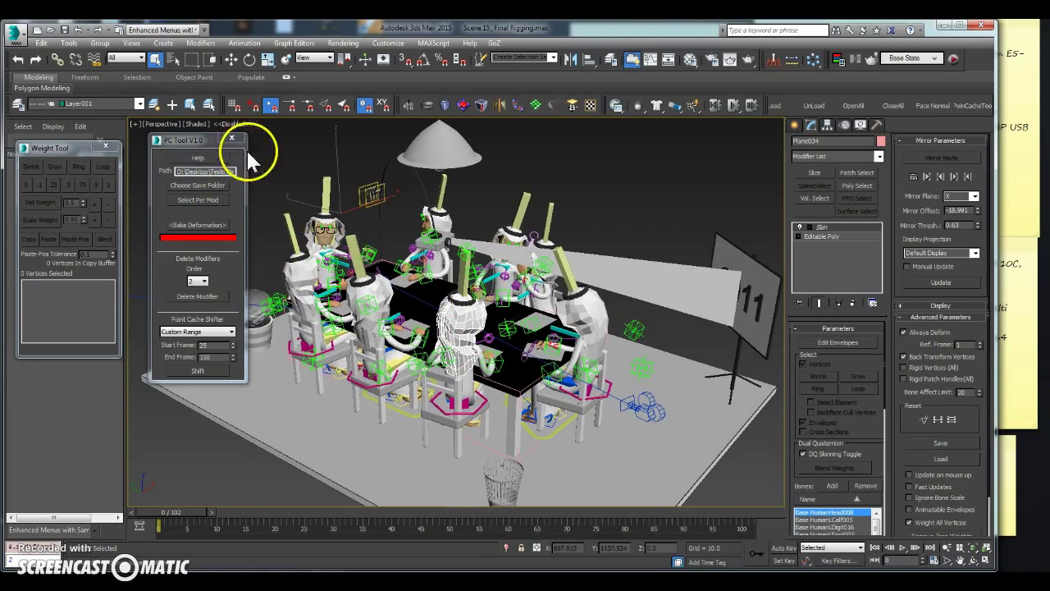
click(957, 123)
mouse_move(483, 169)
mouse_down()
mouse_move(211, 175)
mouse_move(197, 163)
mouse_up()
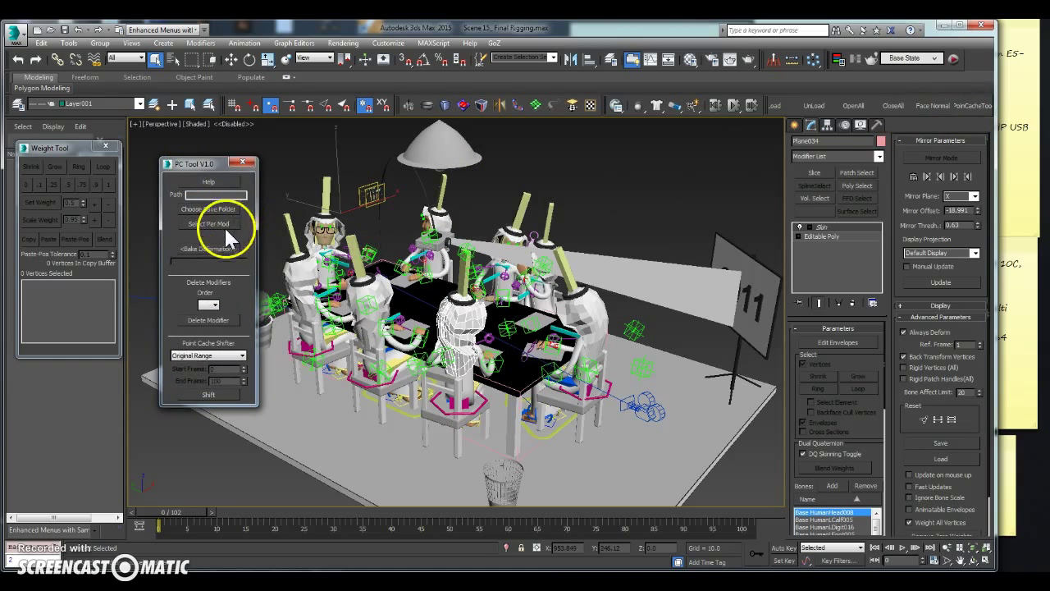
Step: Create a TestPC folder on the Desktop and set it as the cache save folder
click(220, 209)
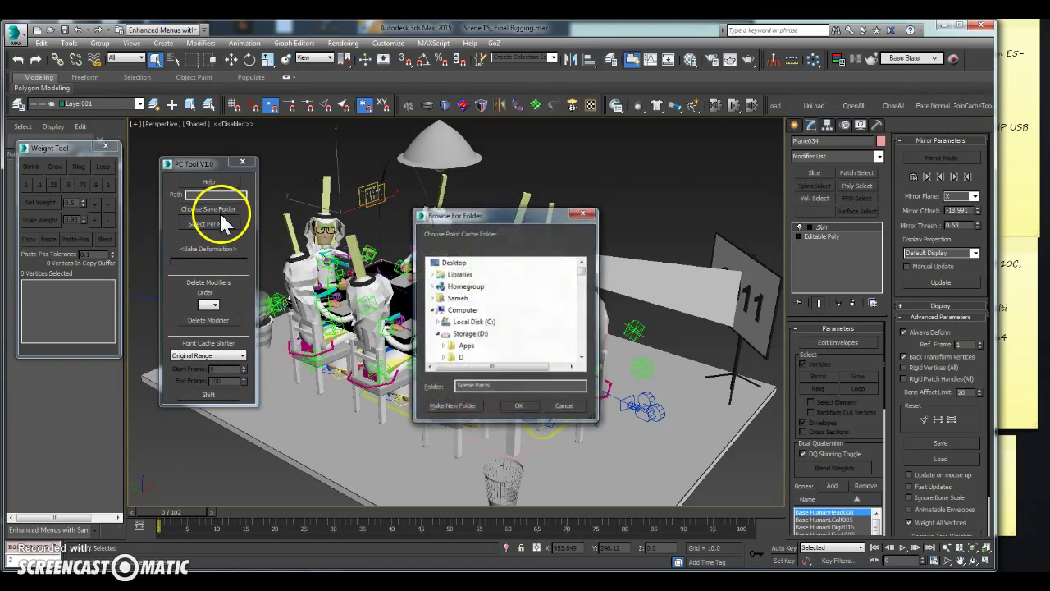
click(457, 261)
click(452, 406)
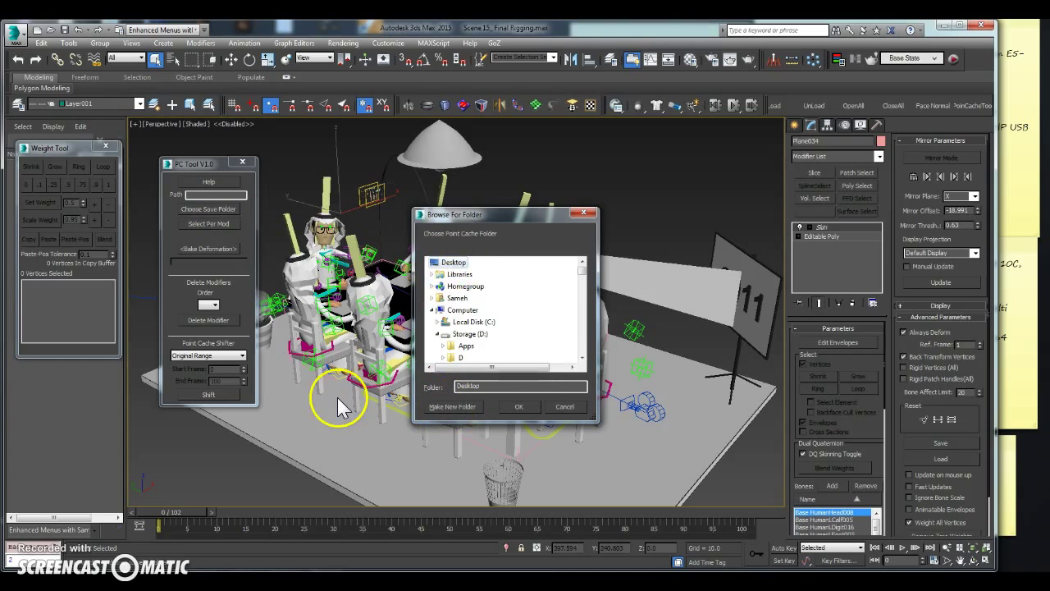
text(TestPC)
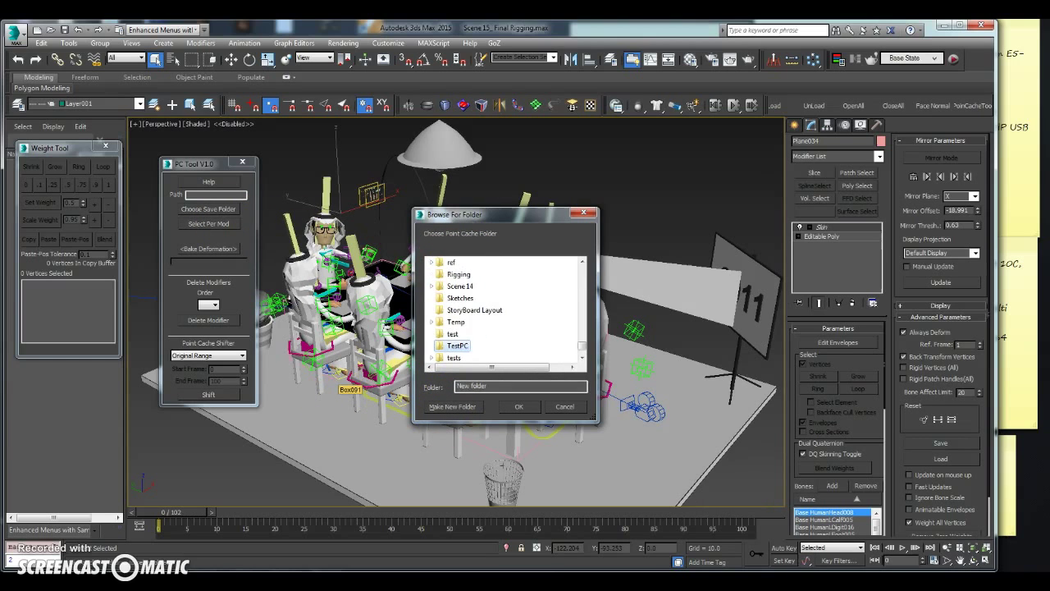
click(491, 345)
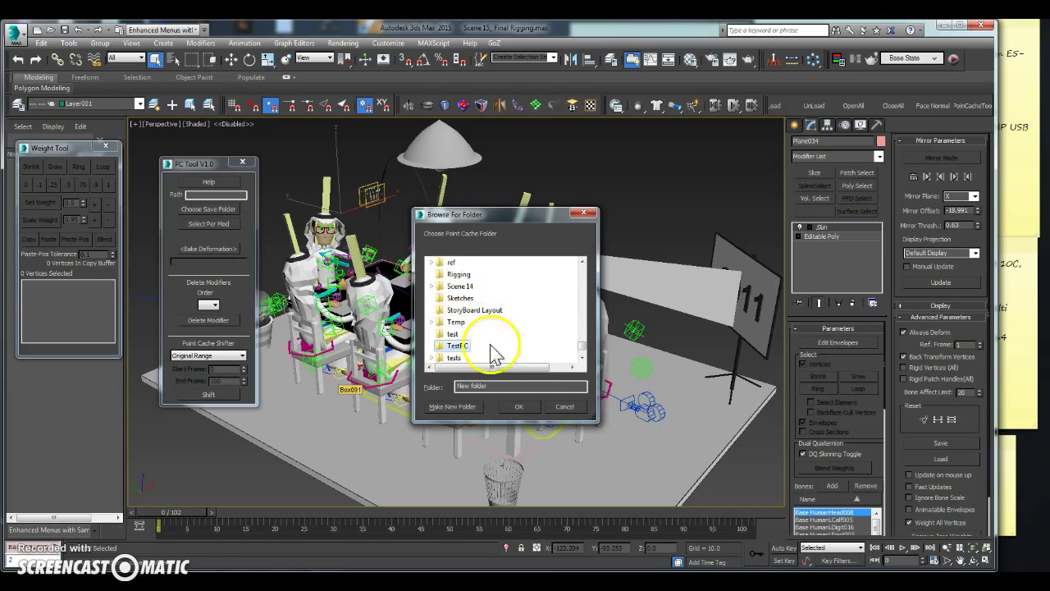
click(526, 408)
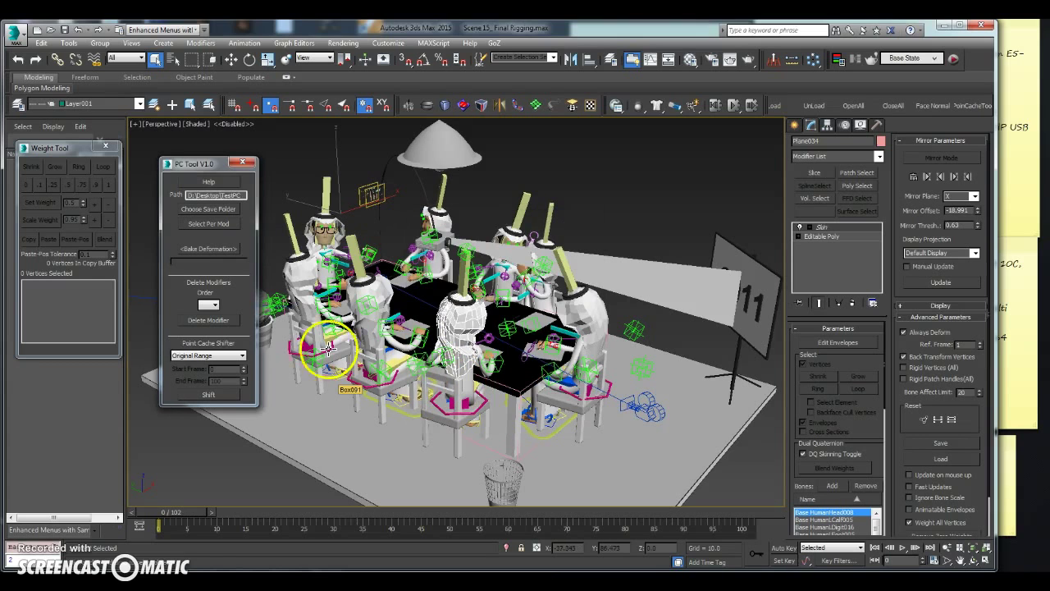
Step: Select all 135 Skin-modified objects by modifier and bake their deformation to point caches
click(221, 223)
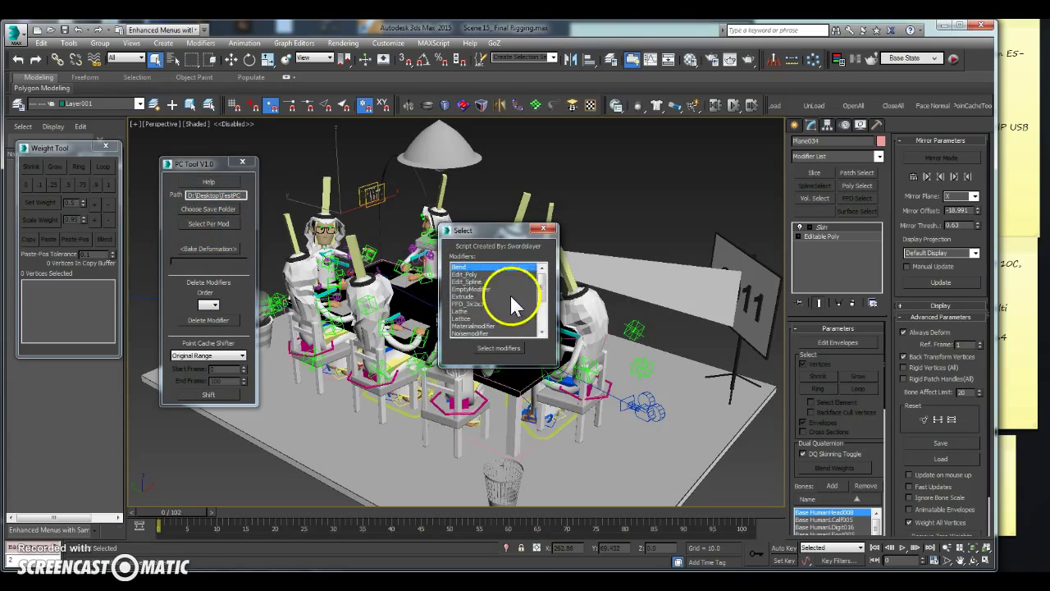
drag(540, 289, 542, 312)
click(481, 319)
click(491, 351)
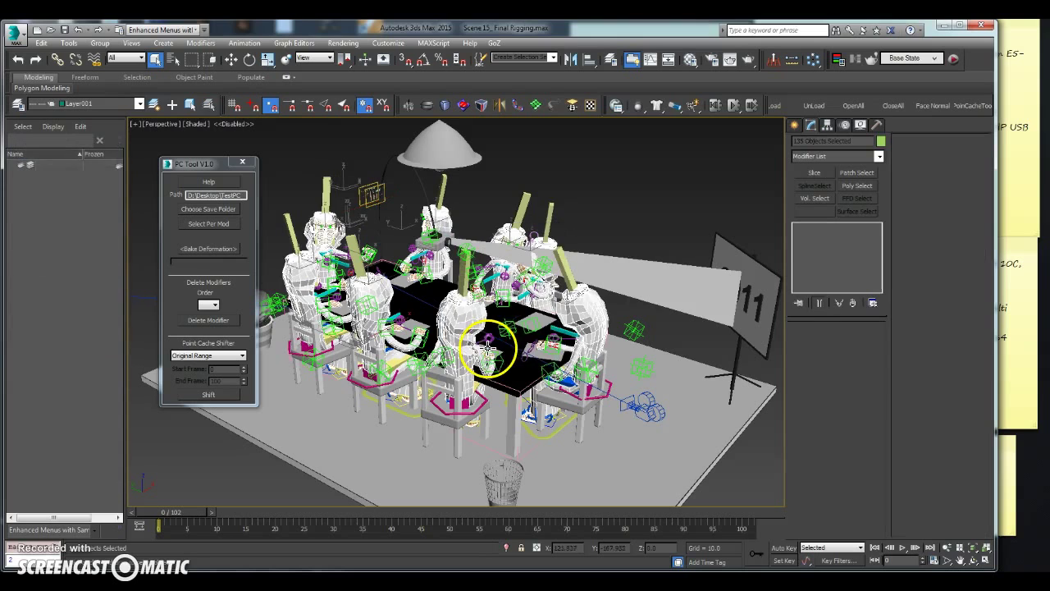
click(205, 250)
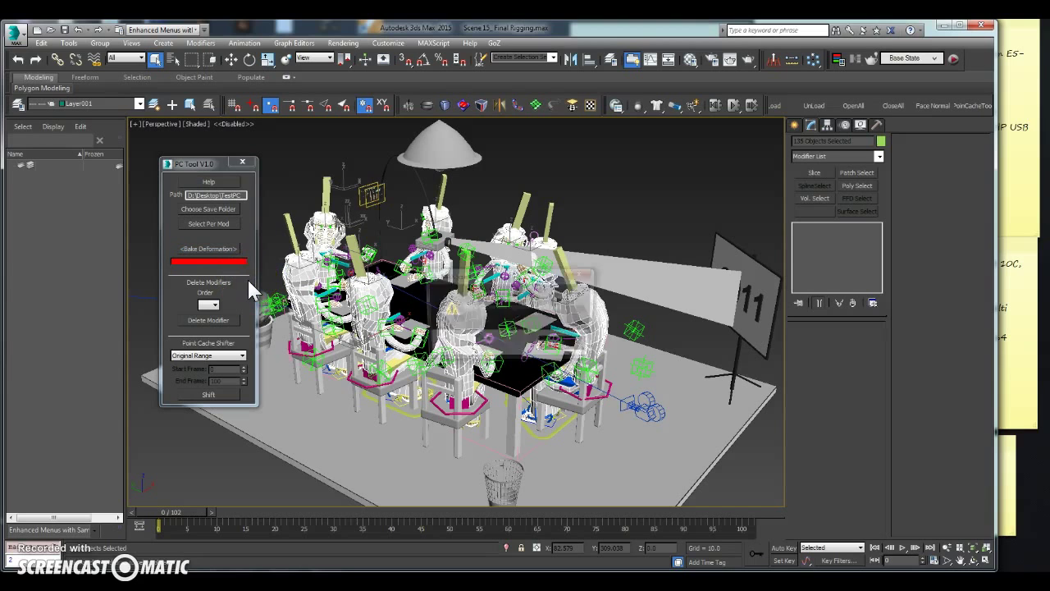
Step: Dismiss the cache-generated message and set the modifier Order to 2
click(556, 347)
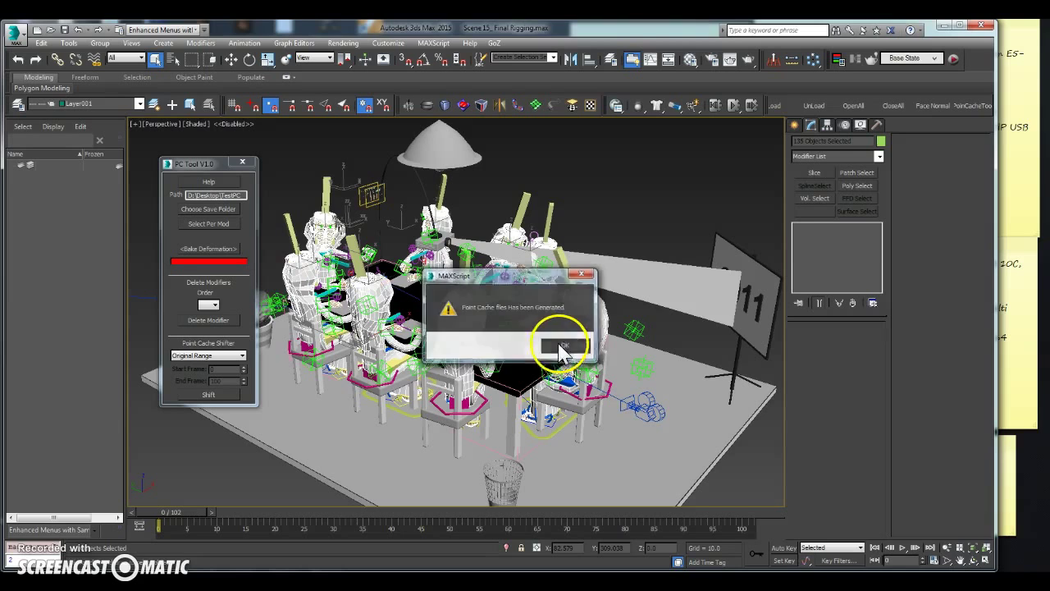
click(215, 311)
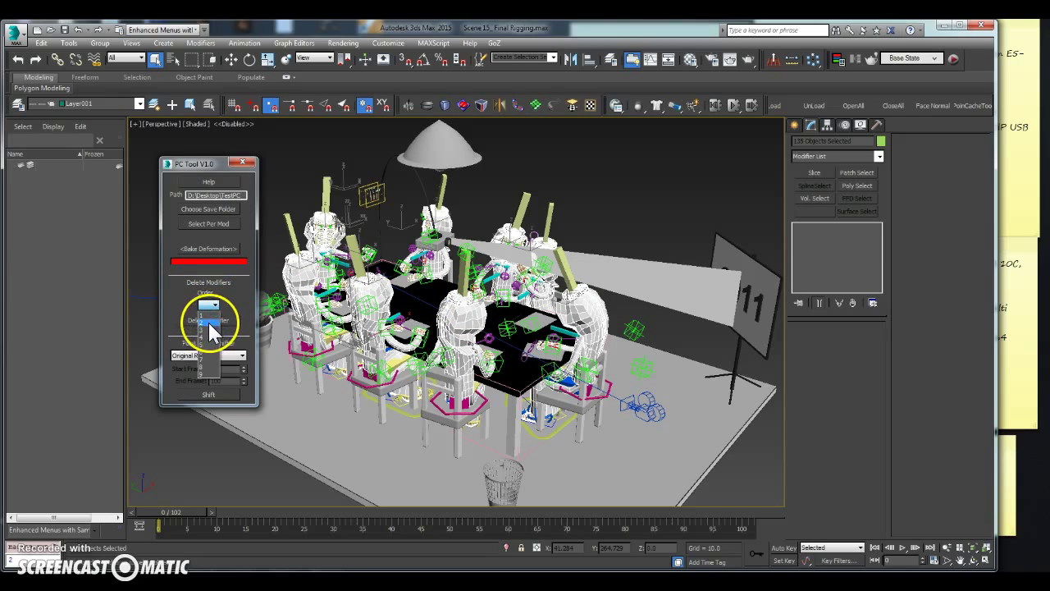
click(208, 323)
Step: Delete the Skin modifier from all 135 baked objects, leaving Point Cache over Editable Poly
click(384, 291)
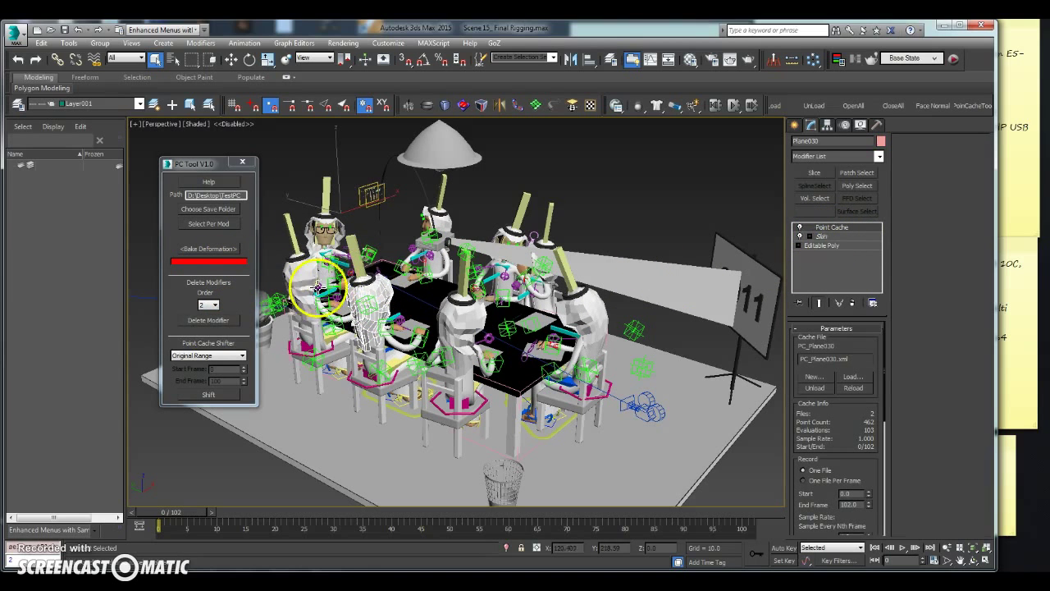
key(ctrl+a)
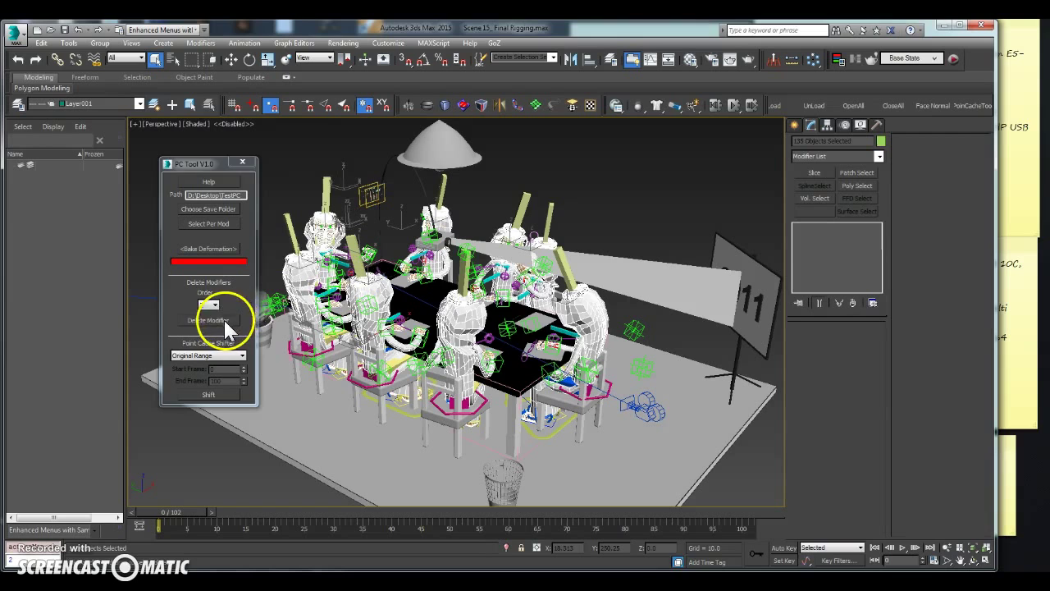
click(225, 328)
click(499, 351)
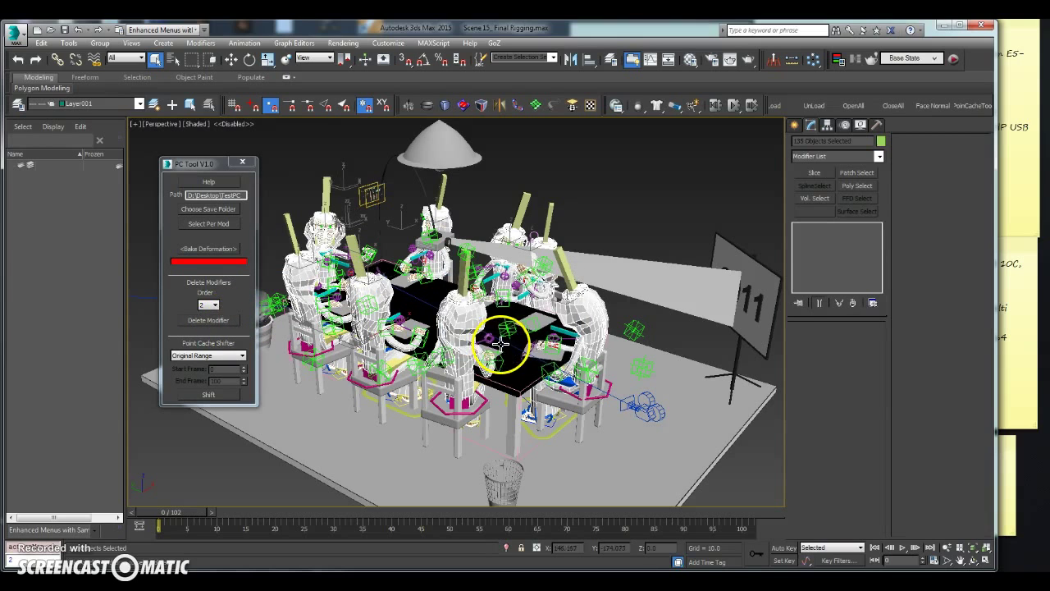
click(470, 318)
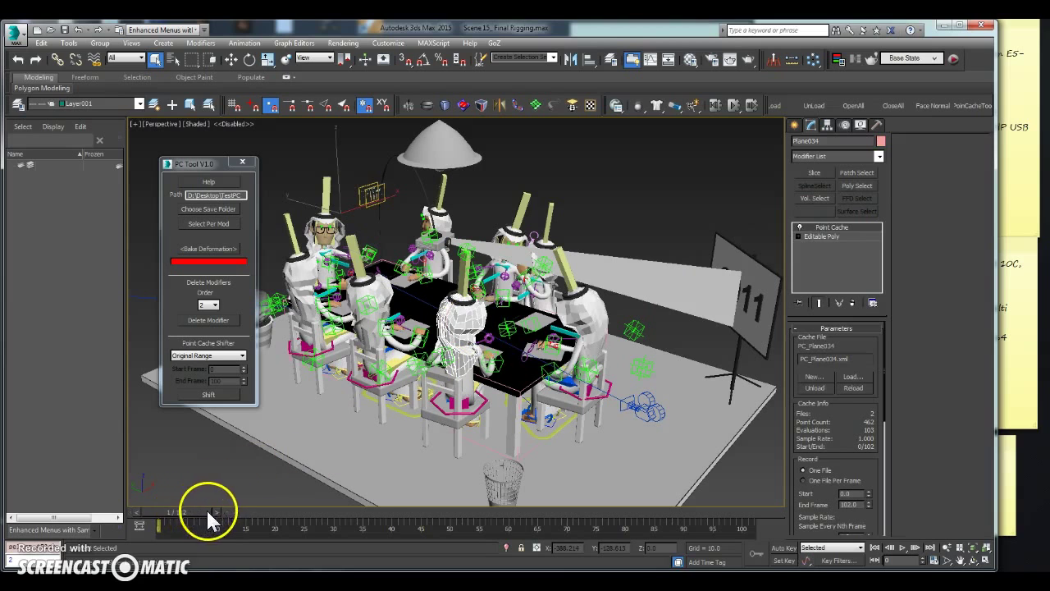
mouse_move(273, 517)
mouse_down()
mouse_move(654, 514)
mouse_move(421, 529)
mouse_up()
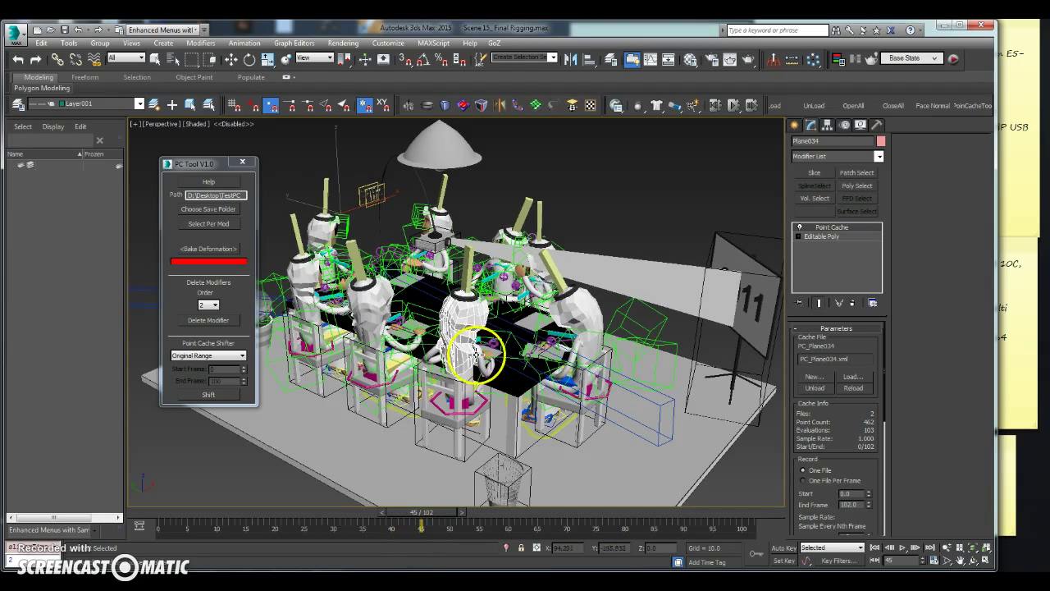
key(q)
click(466, 279)
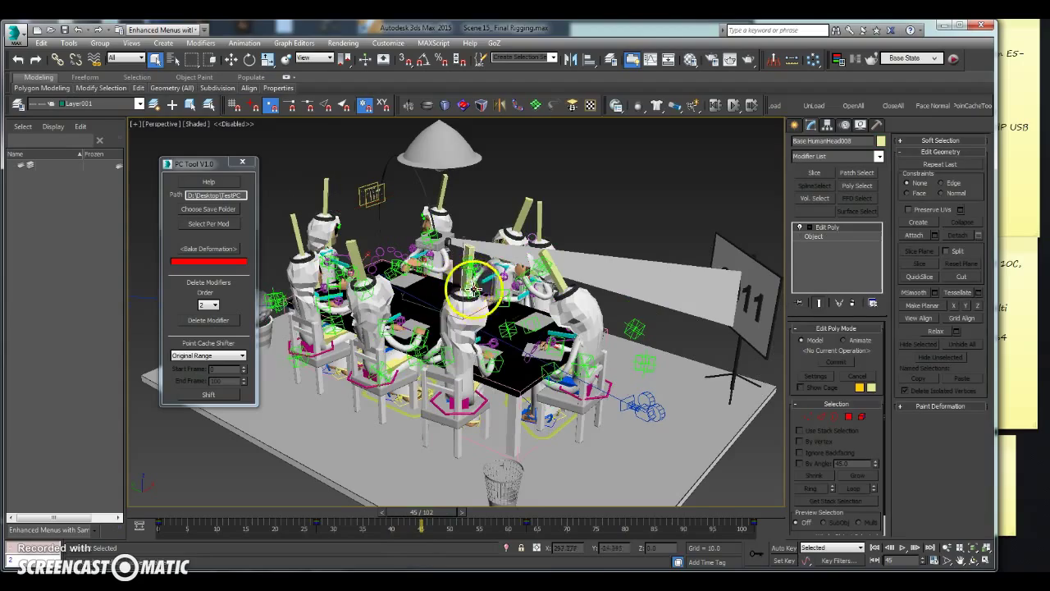
mouse_move(370, 339)
alt+middle_down()
mouse_move(339, 347)
mouse_move(518, 323)
mouse_move(429, 328)
mouse_move(462, 293)
mouse_move(499, 300)
mouse_move(408, 356)
alt+middle_up()
scroll(422, 334, up, 3)
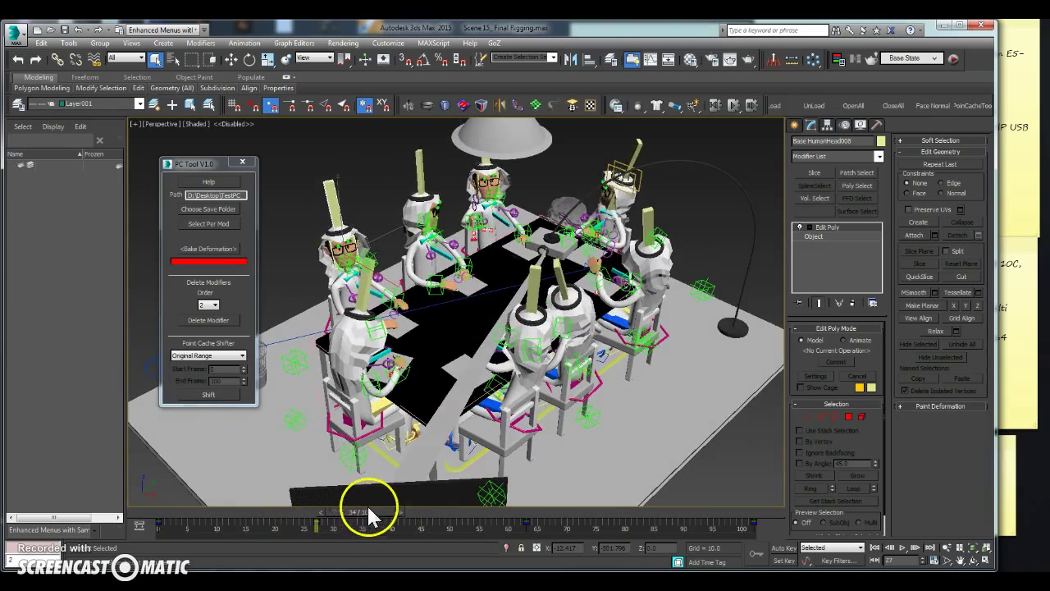
Step: Select every object carrying a Point Cache modifier using Per Mod selection
click(215, 224)
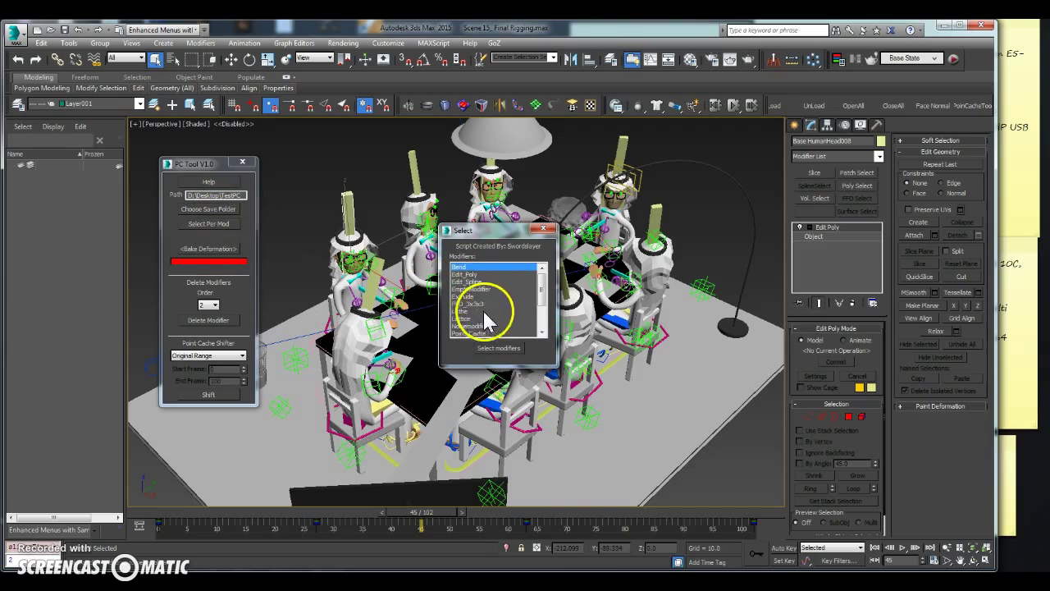
scroll(491, 311, down, 1)
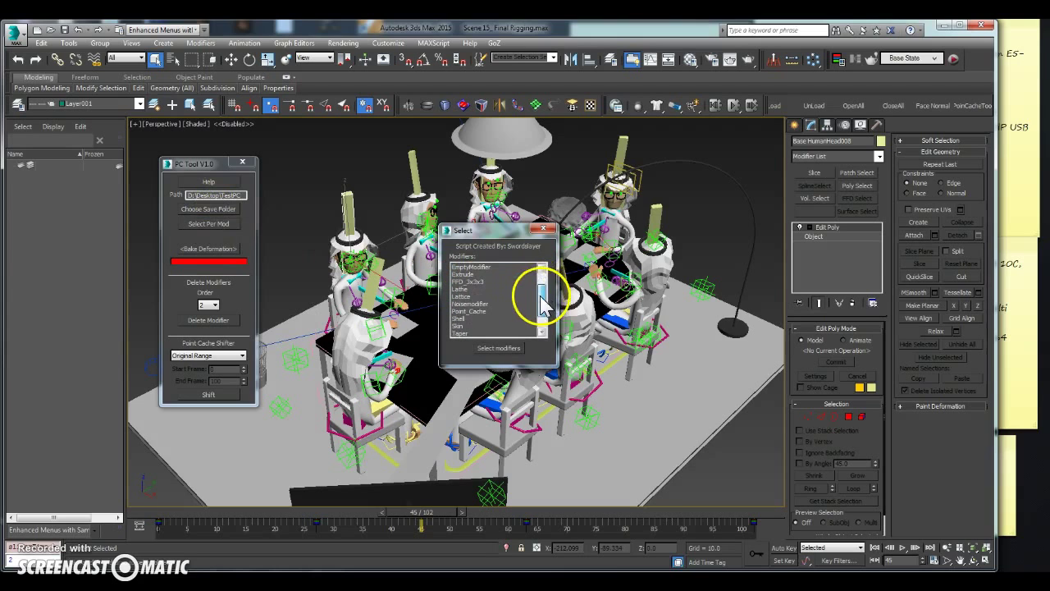
click(499, 348)
Step: Shift the point caches to a custom start frame of 100
click(207, 356)
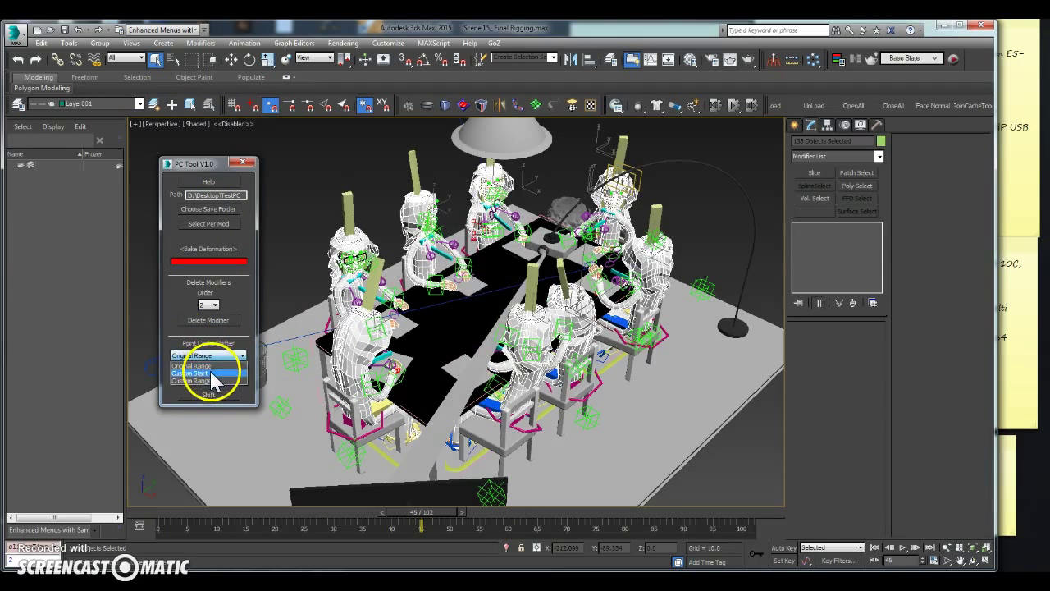
click(212, 378)
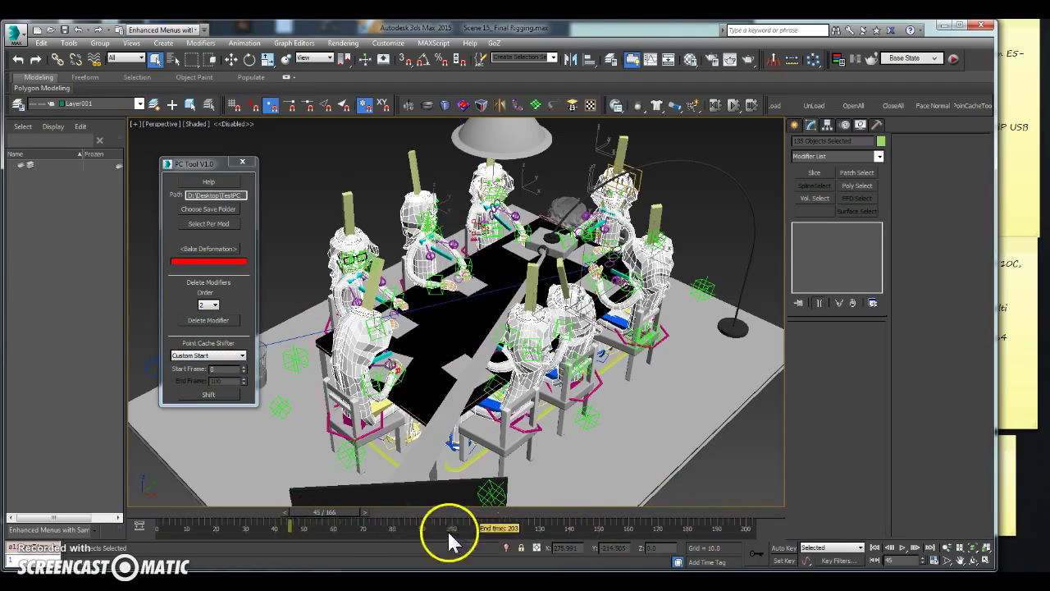
click(211, 368)
text(10)
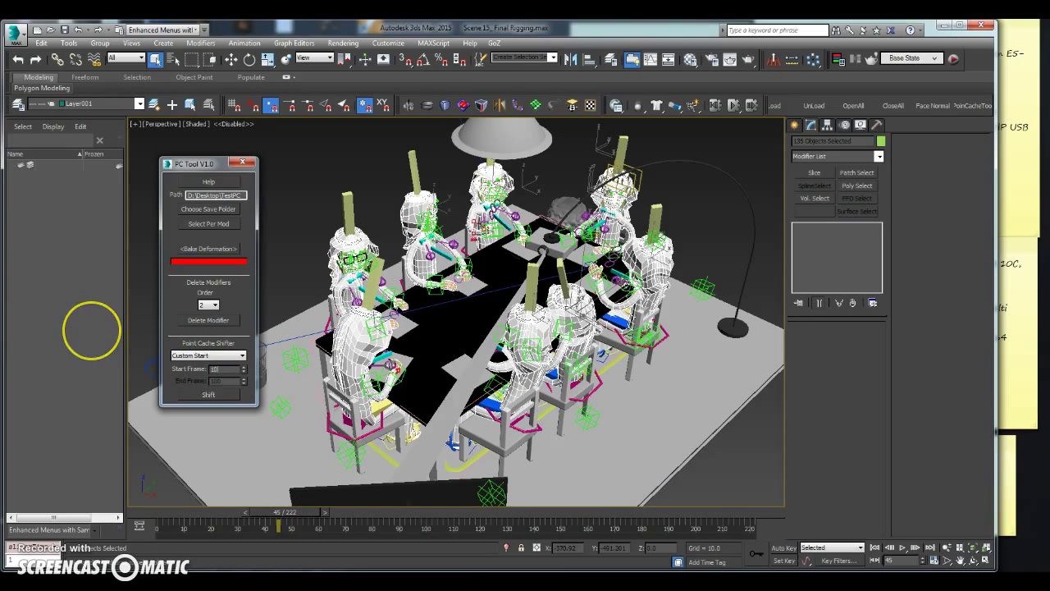
text(0)
click(209, 395)
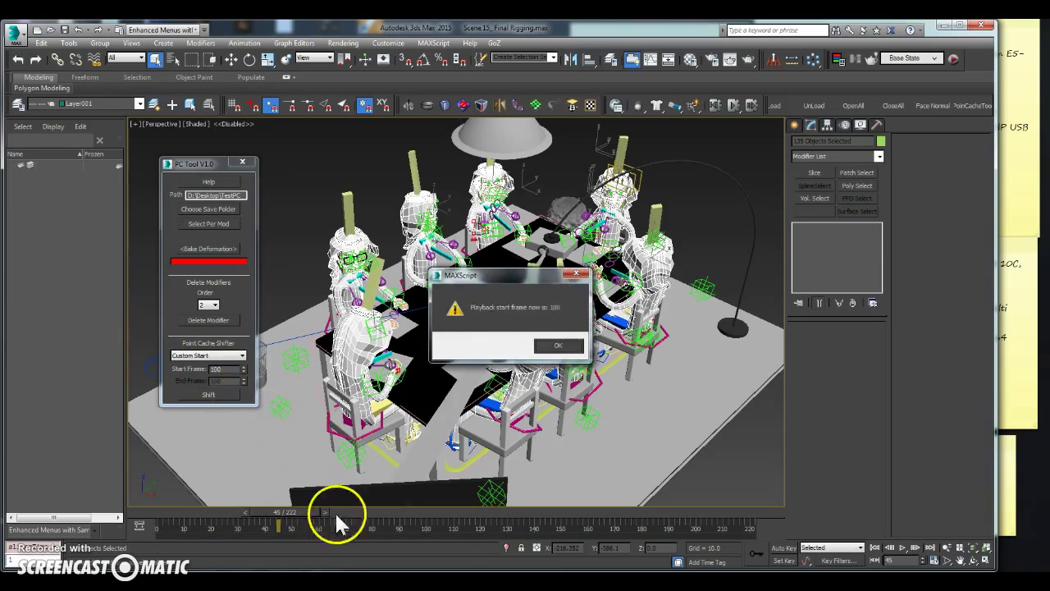
click(558, 344)
drag(288, 509, 541, 519)
mouse_move(411, 309)
alt+middle_down()
mouse_move(382, 269)
mouse_move(418, 301)
mouse_move(481, 304)
mouse_move(476, 345)
mouse_move(537, 345)
mouse_move(463, 332)
mouse_move(511, 328)
mouse_move(539, 363)
mouse_move(542, 394)
alt+middle_up()
scroll(381, 269, up, 3)
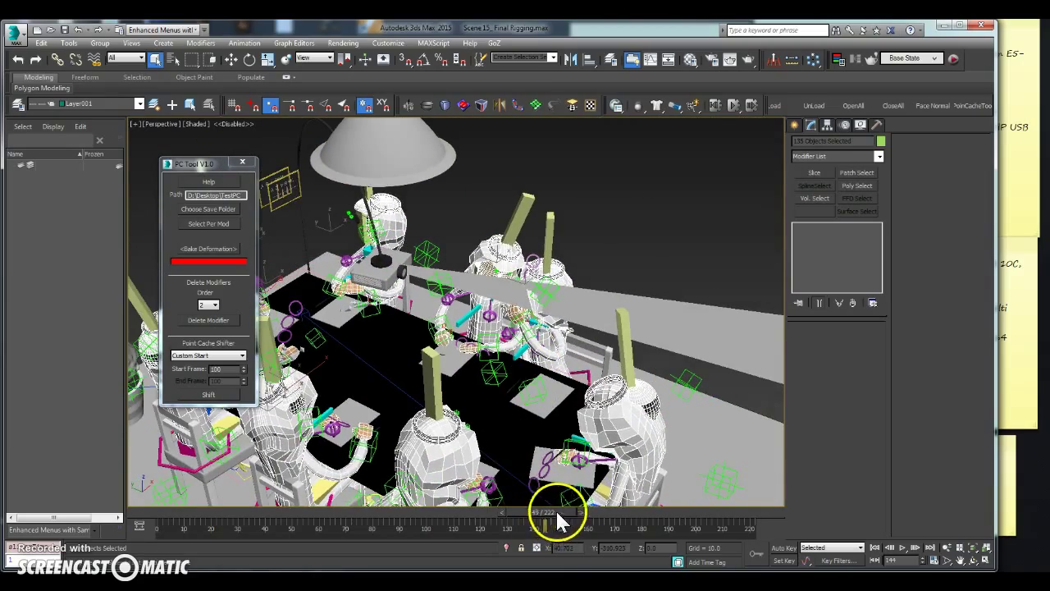
mouse_move(561, 518)
mouse_down()
mouse_move(673, 528)
mouse_move(448, 535)
mouse_move(339, 558)
mouse_move(506, 553)
mouse_up()
mouse_move(605, 399)
alt+middle_down()
mouse_move(661, 402)
mouse_move(497, 386)
mouse_move(353, 327)
alt+middle_up()
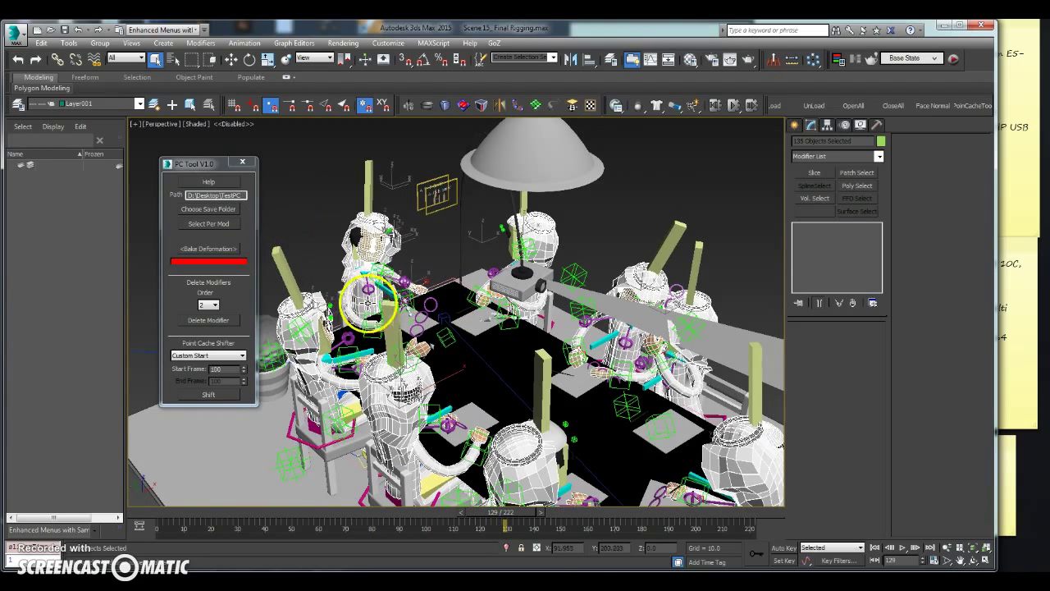
alt+middle_drag(398, 304, 375, 317)
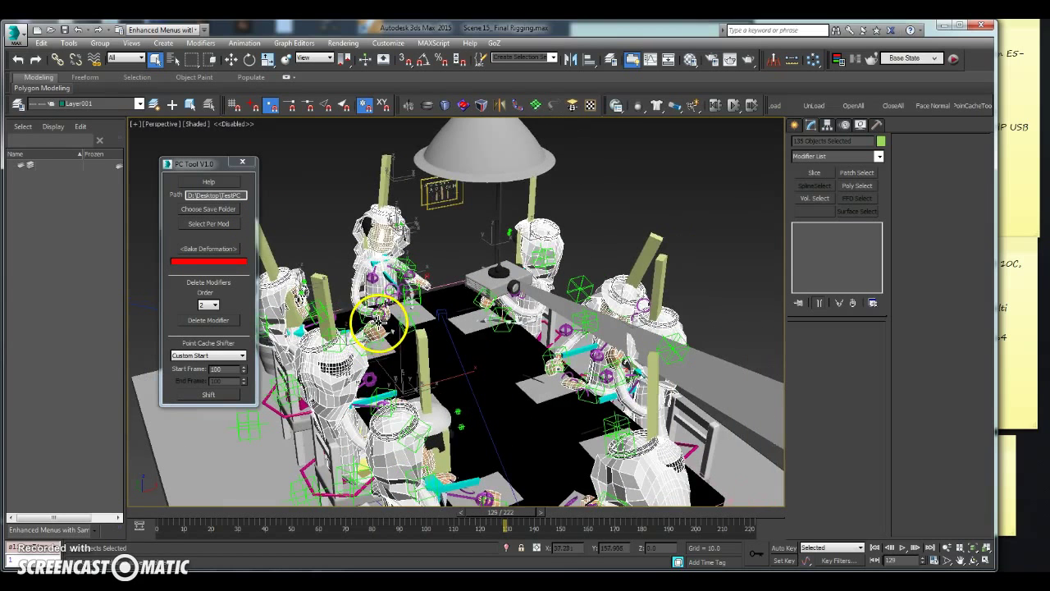